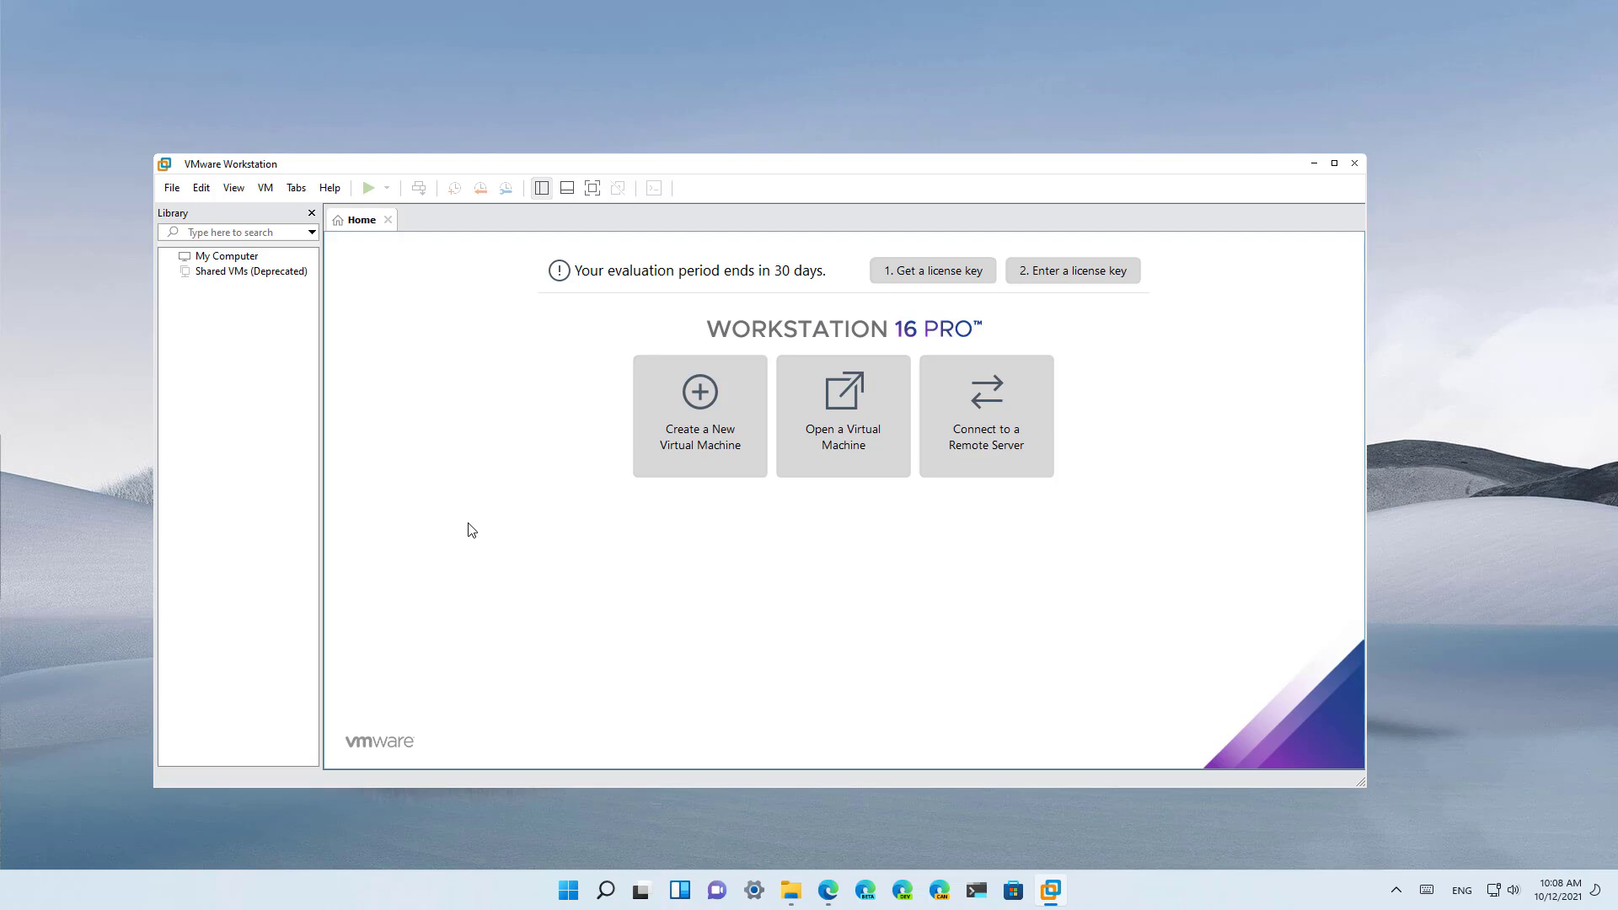
# Step: Start a new virtual machine with the Custom (advanced) configuration and Workstation 16.x hardware compatibility
pyautogui.click(173, 190)
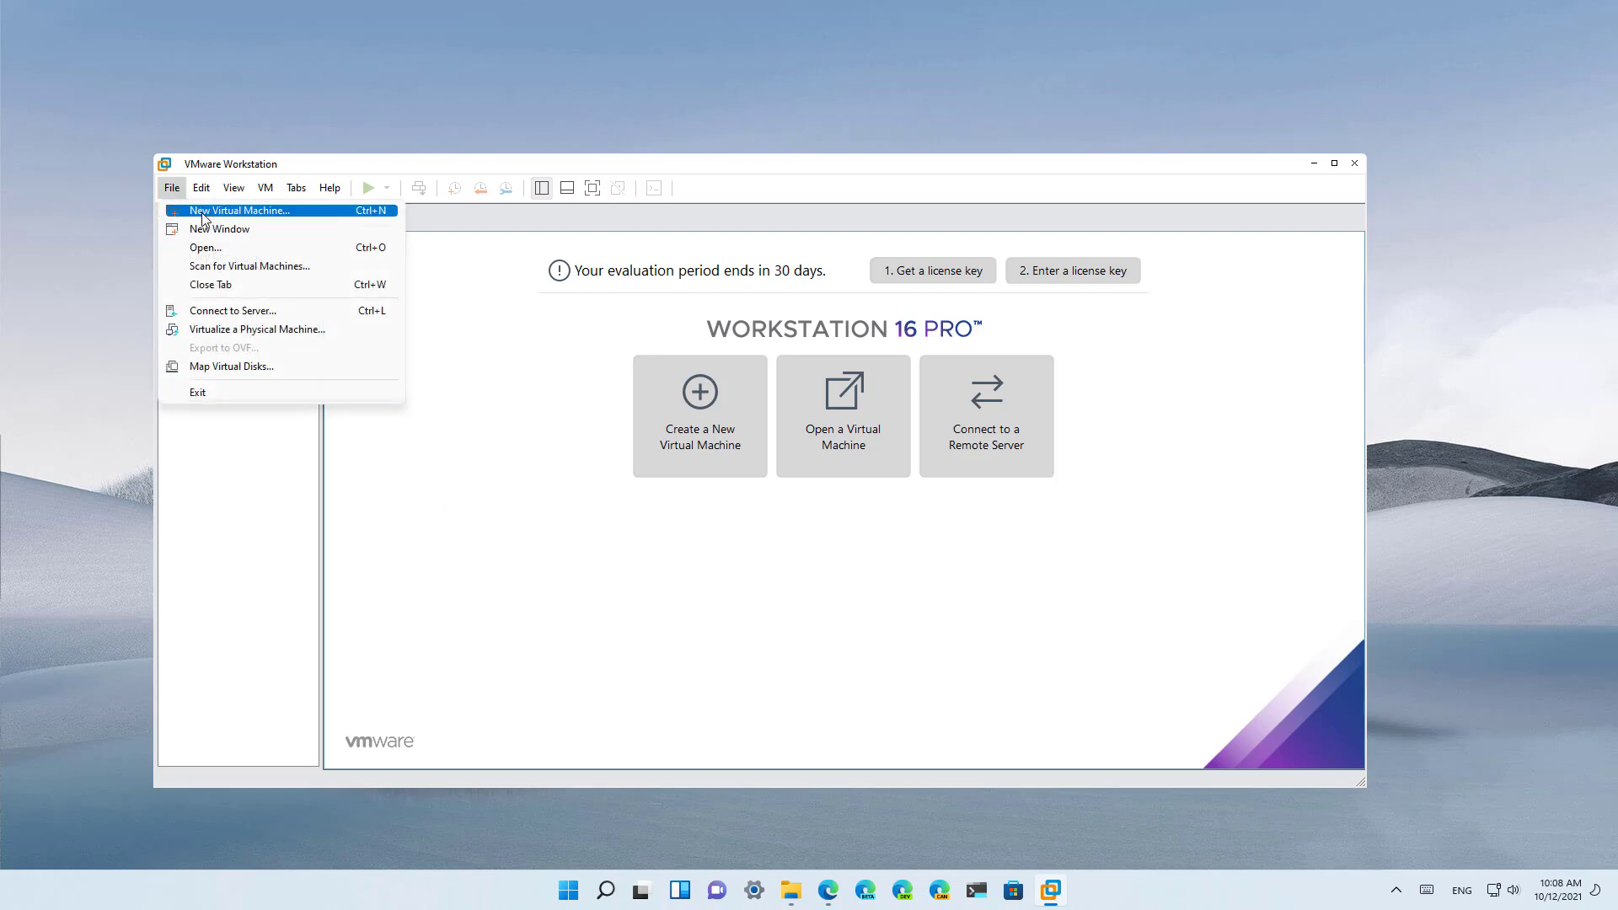
pyautogui.click(202, 217)
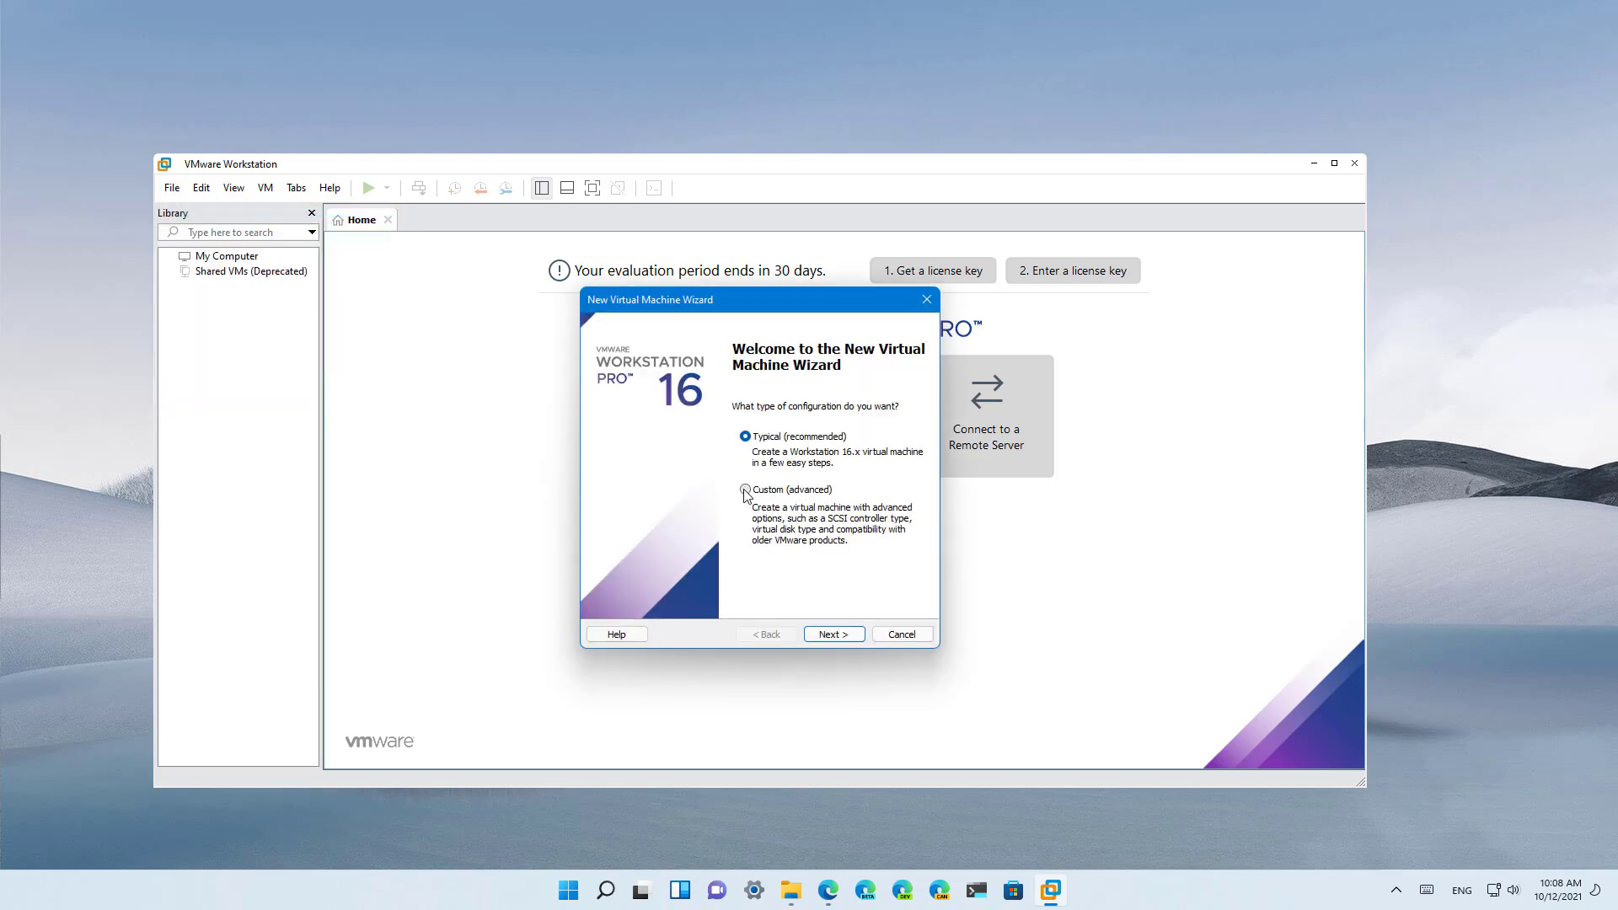
pyautogui.click(745, 490)
pyautogui.click(821, 634)
pyautogui.click(763, 388)
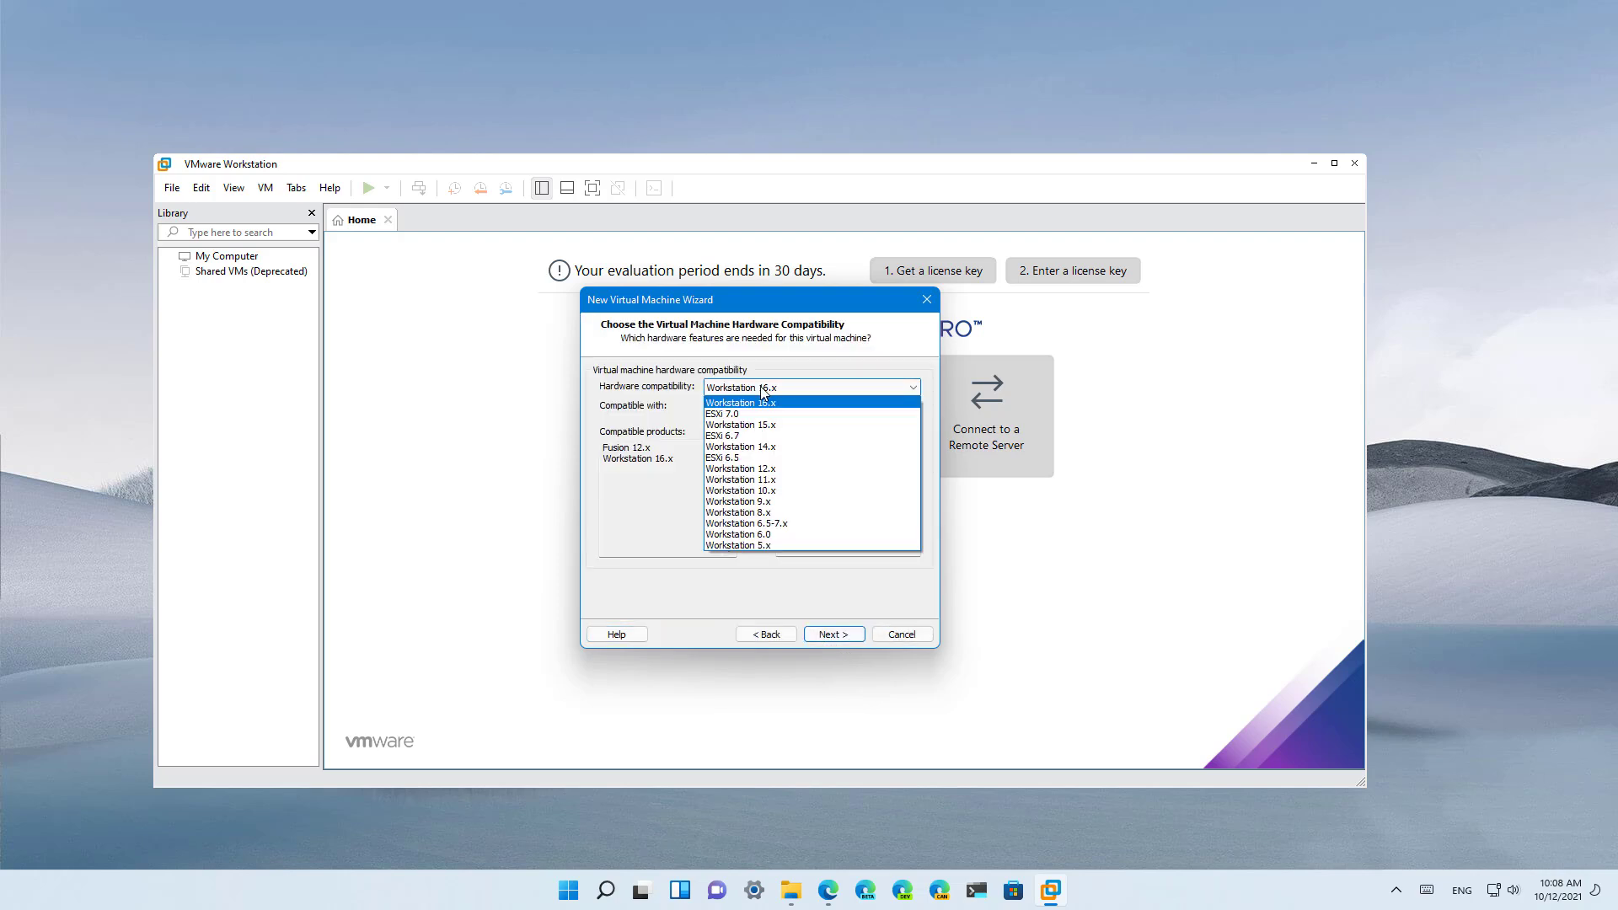
pyautogui.click(765, 391)
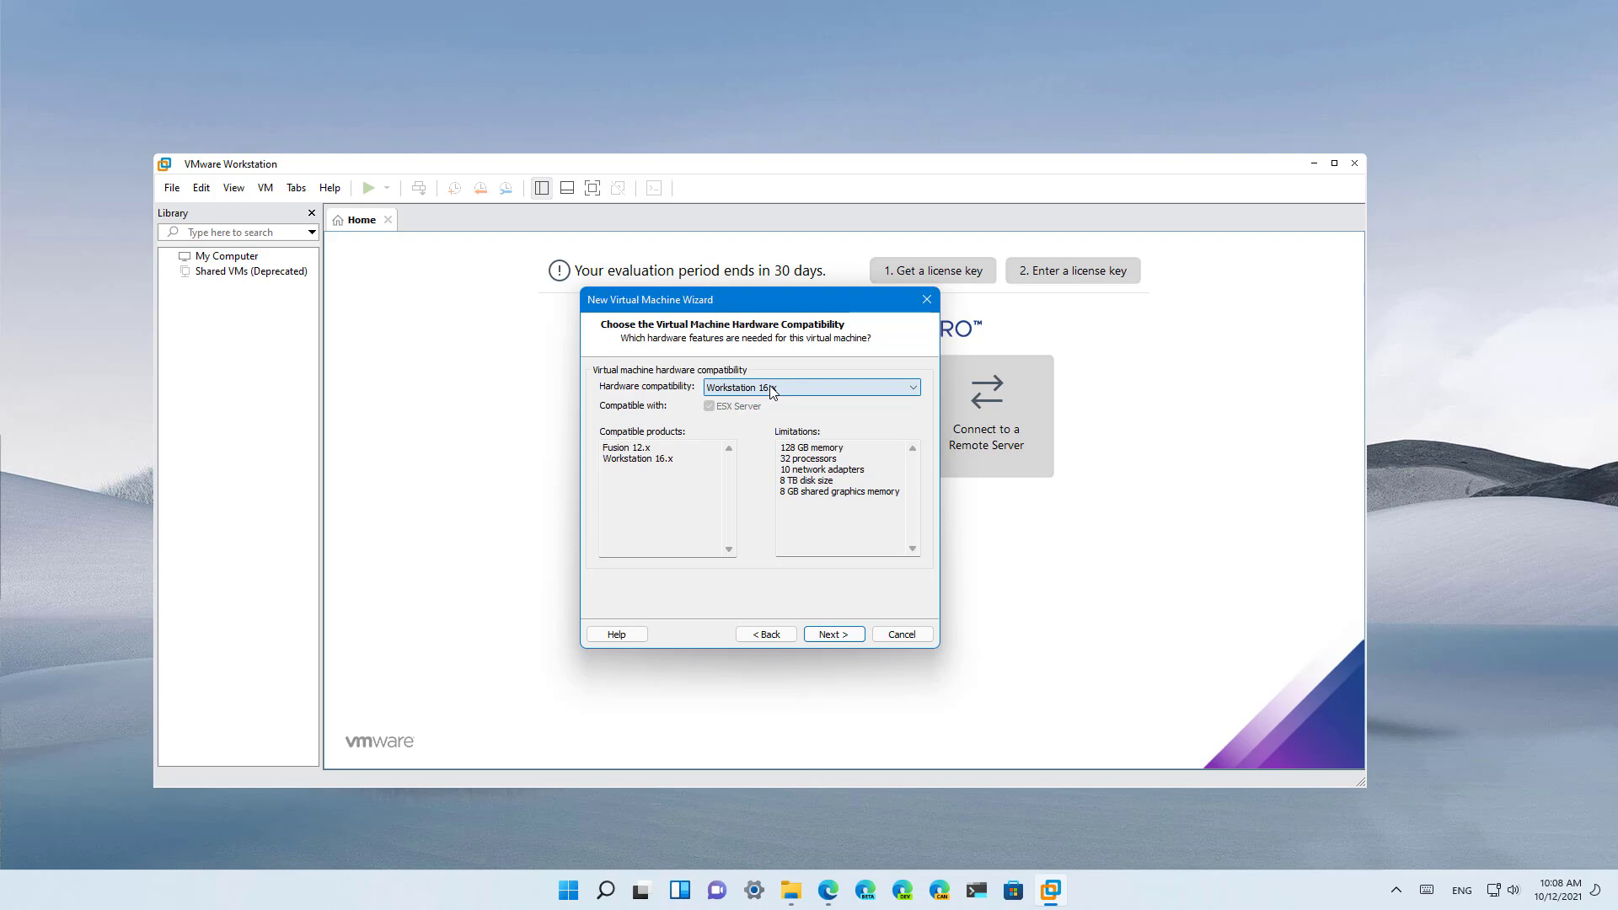
pyautogui.click(823, 636)
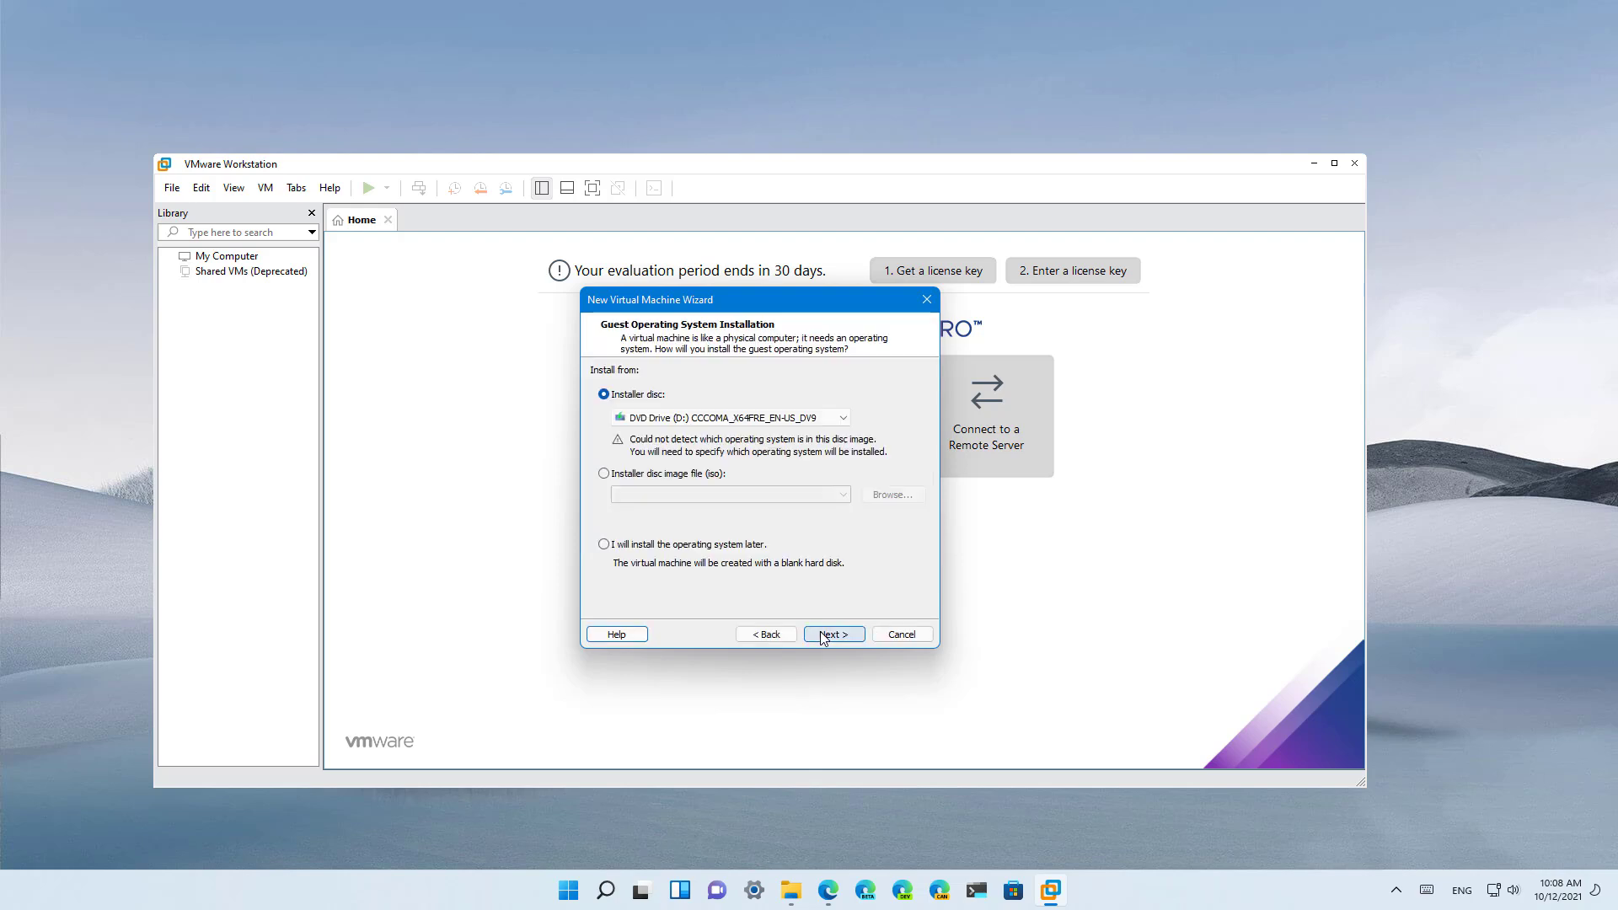
# Step: Choose to install the operating system later and set the guest to Microsoft Windows, version Windows 10 x64
pyautogui.click(603, 544)
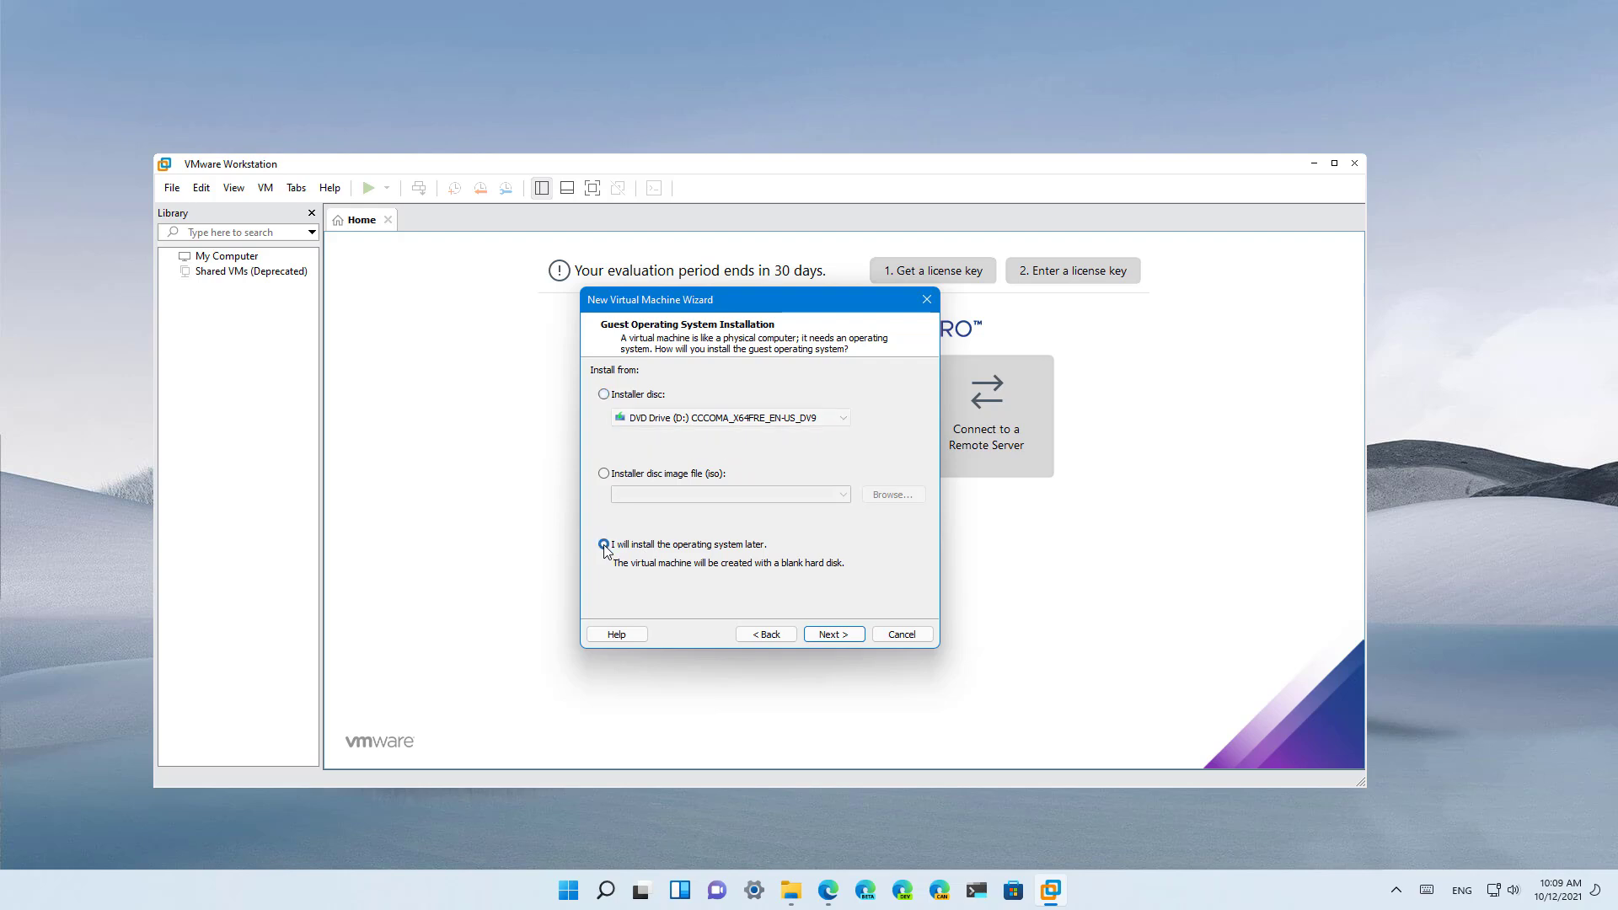
pyautogui.click(833, 635)
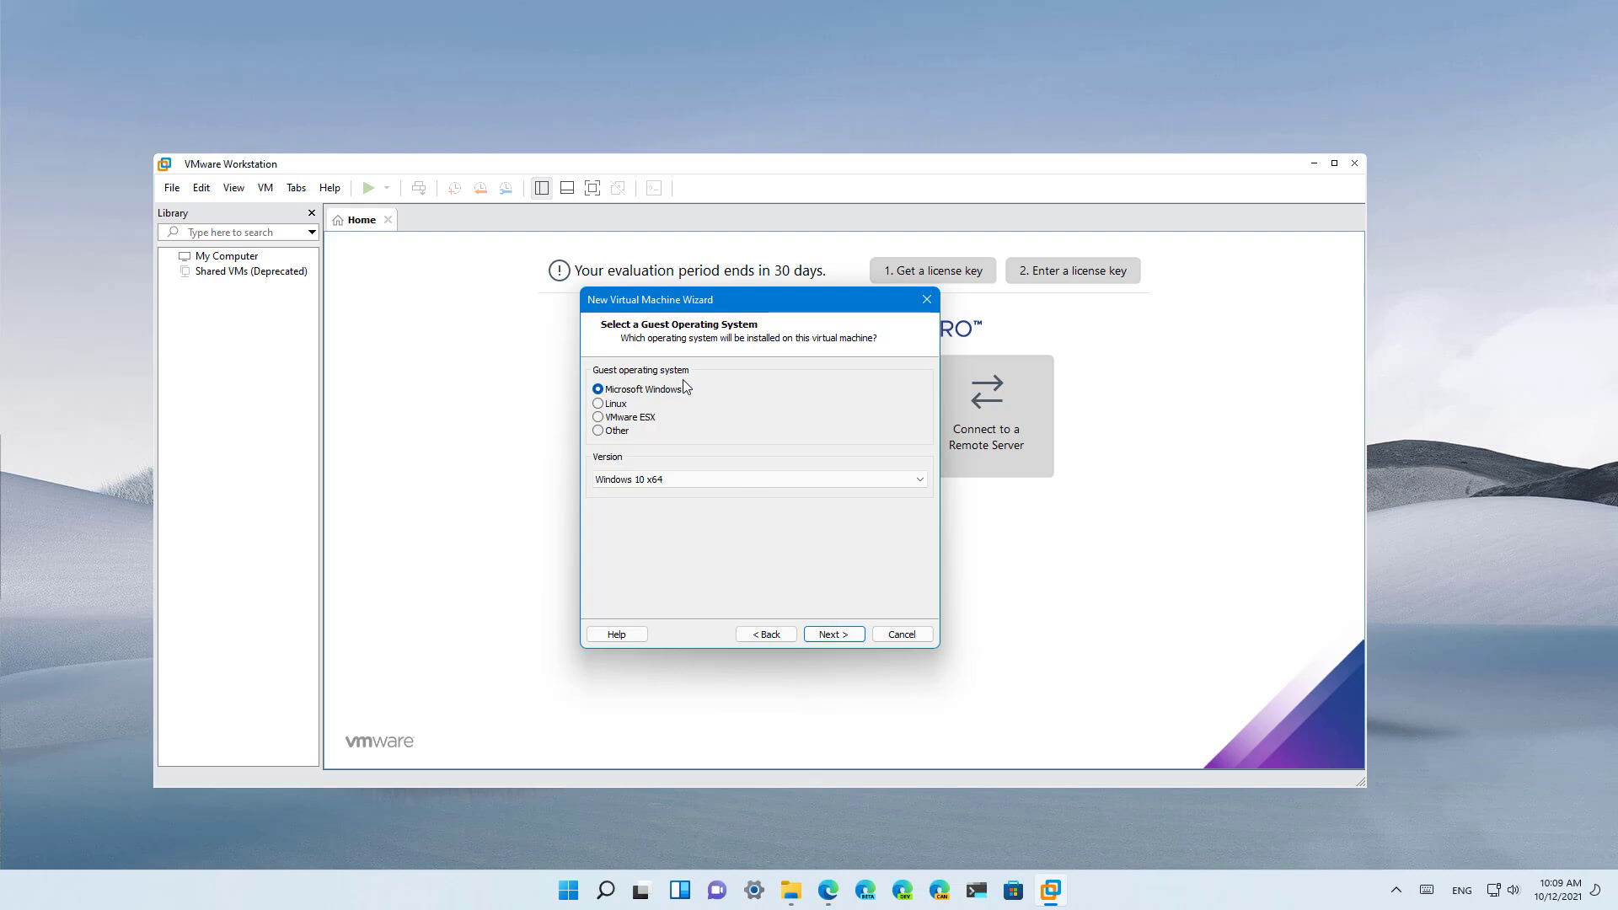
pyautogui.click(675, 477)
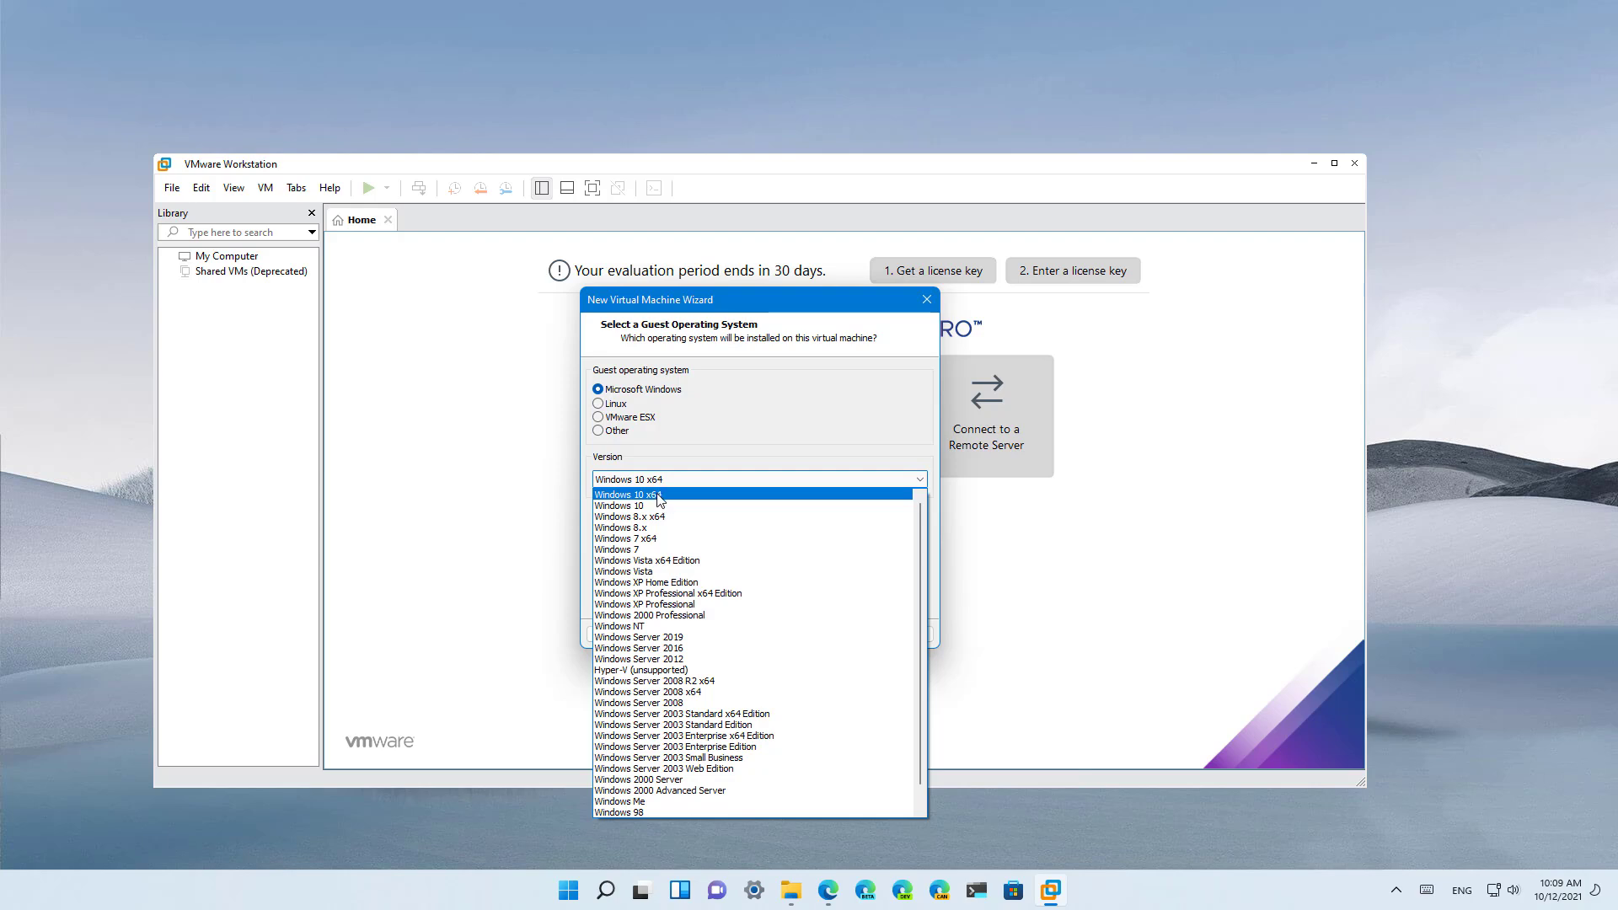
pyautogui.click(659, 497)
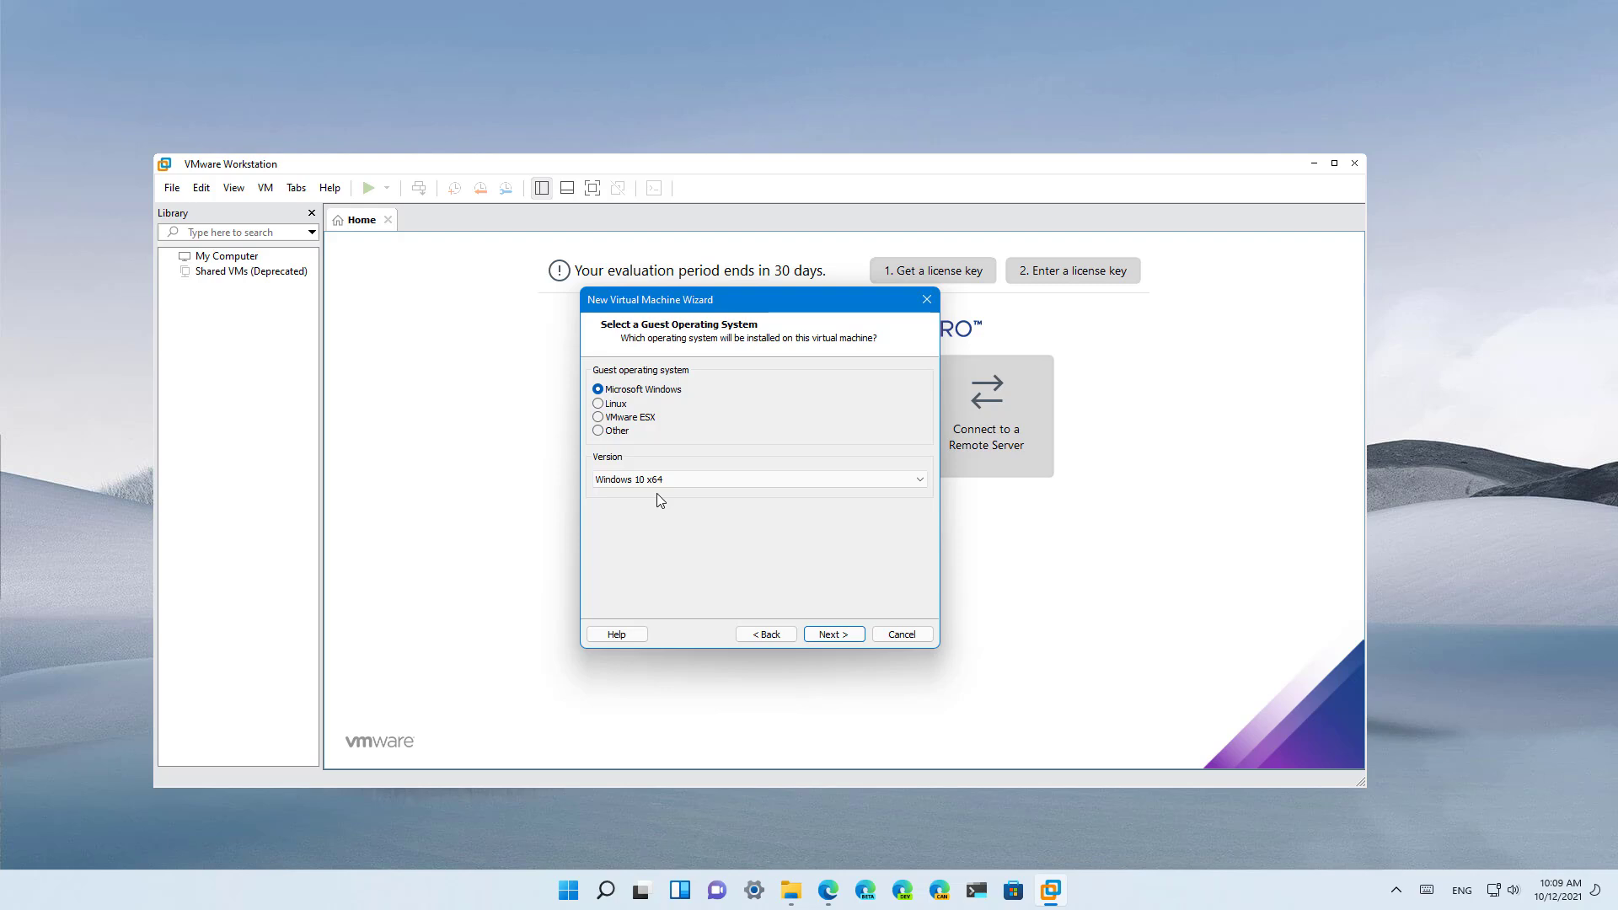
pyautogui.click(822, 633)
# Step: Name the virtual machine vm-w11-temp and use UEFI firmware with Secure Boot enabled
pyautogui.write('vm')
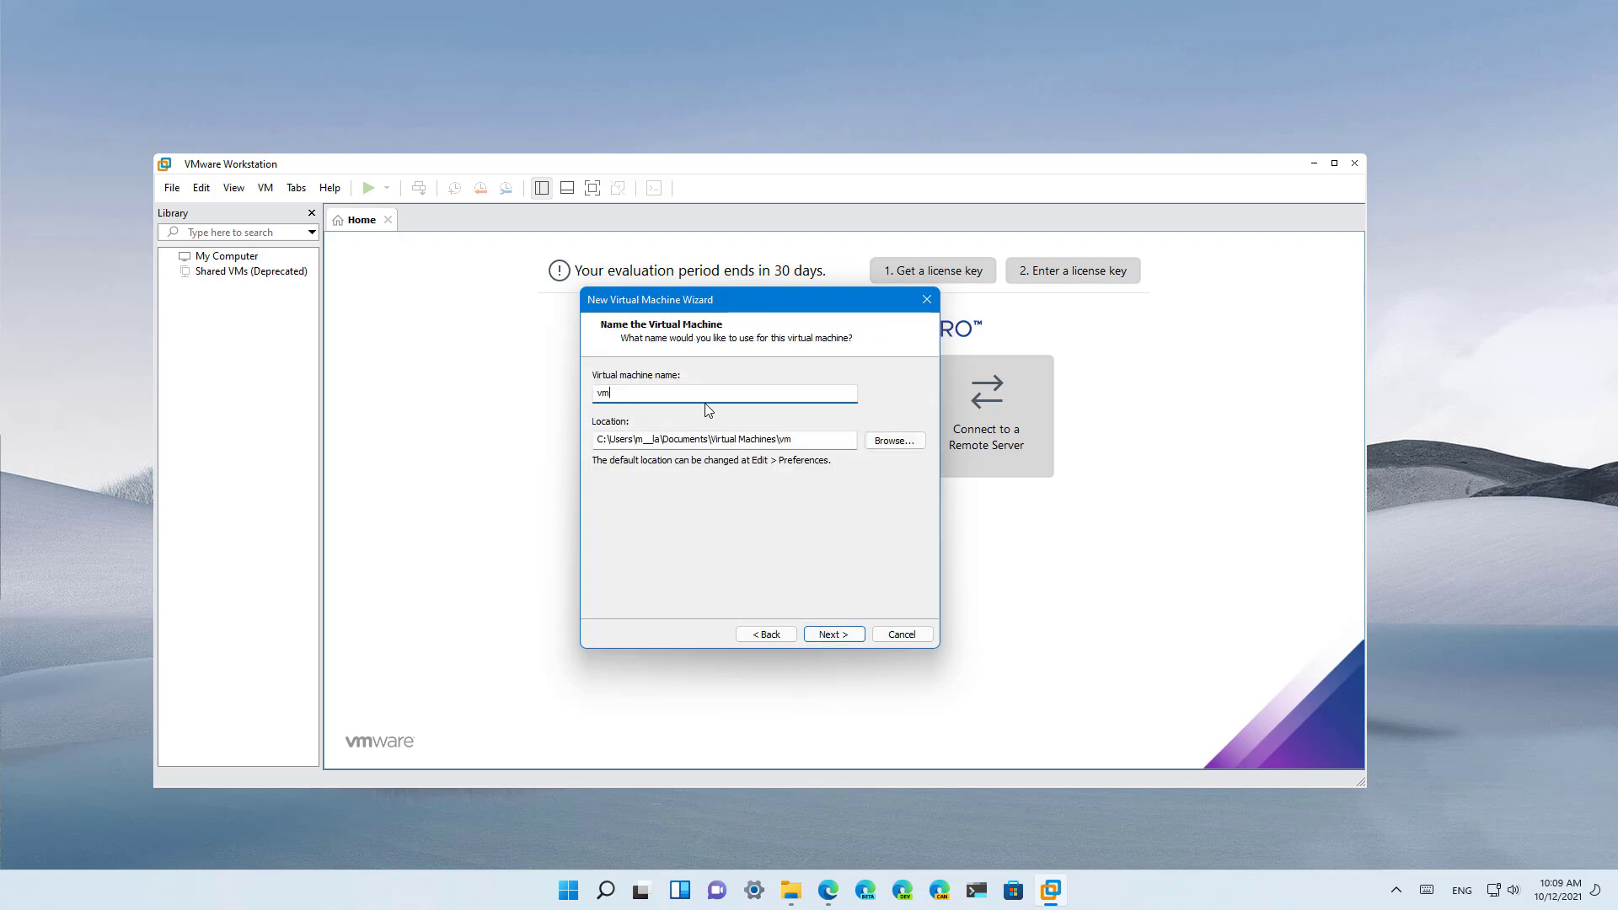
pyautogui.write('-w11-temp')
pyautogui.click(843, 634)
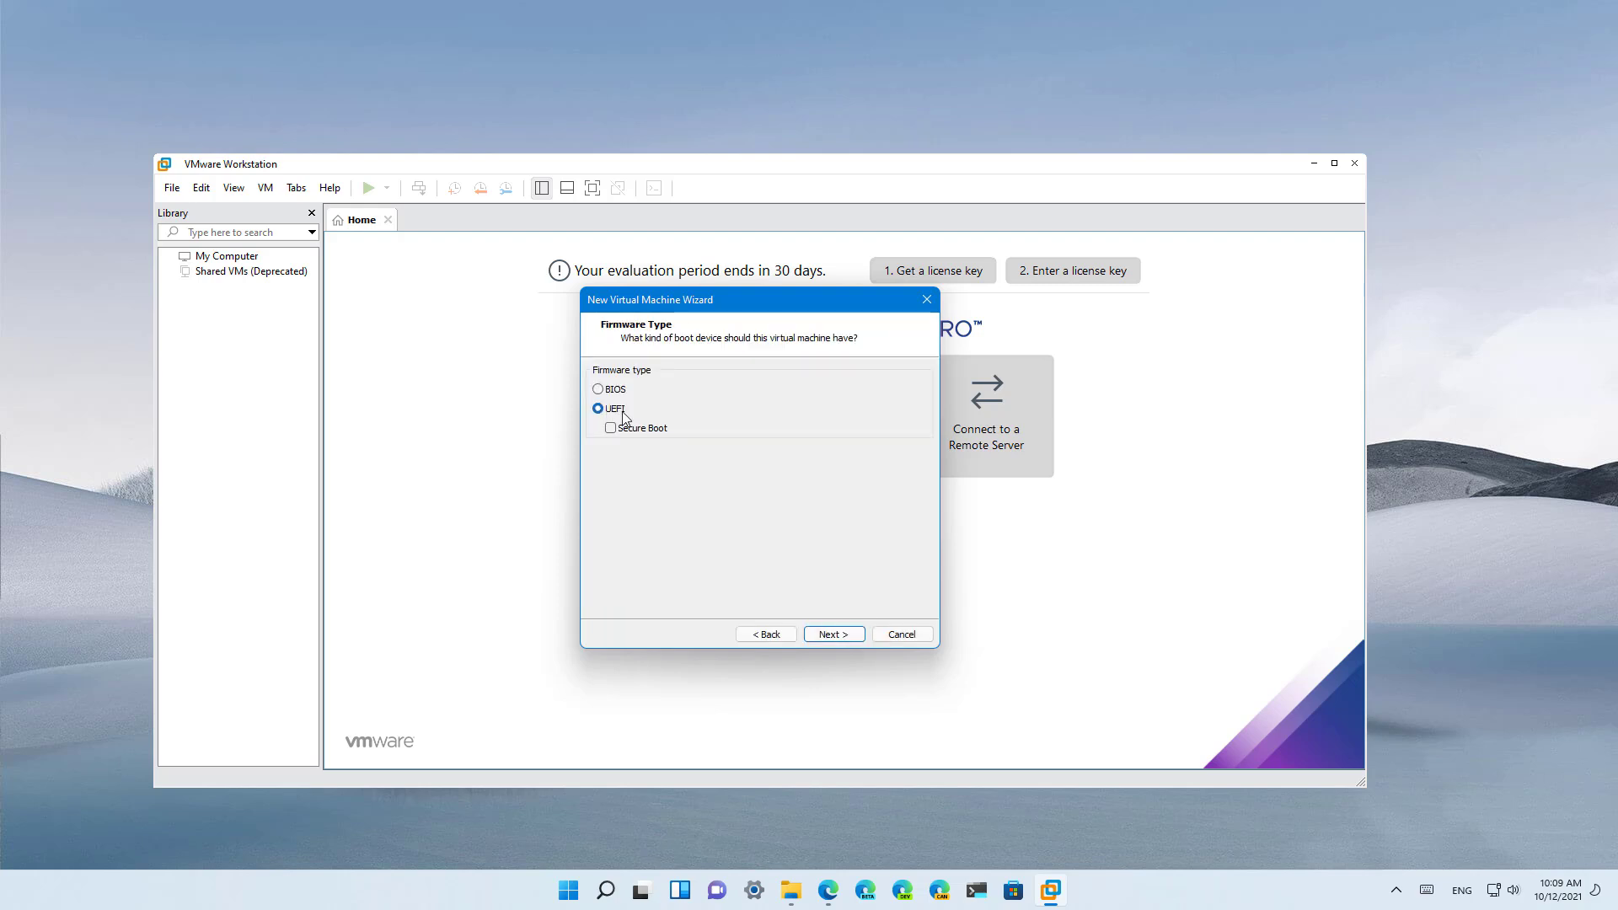
pyautogui.click(611, 428)
pyautogui.click(830, 633)
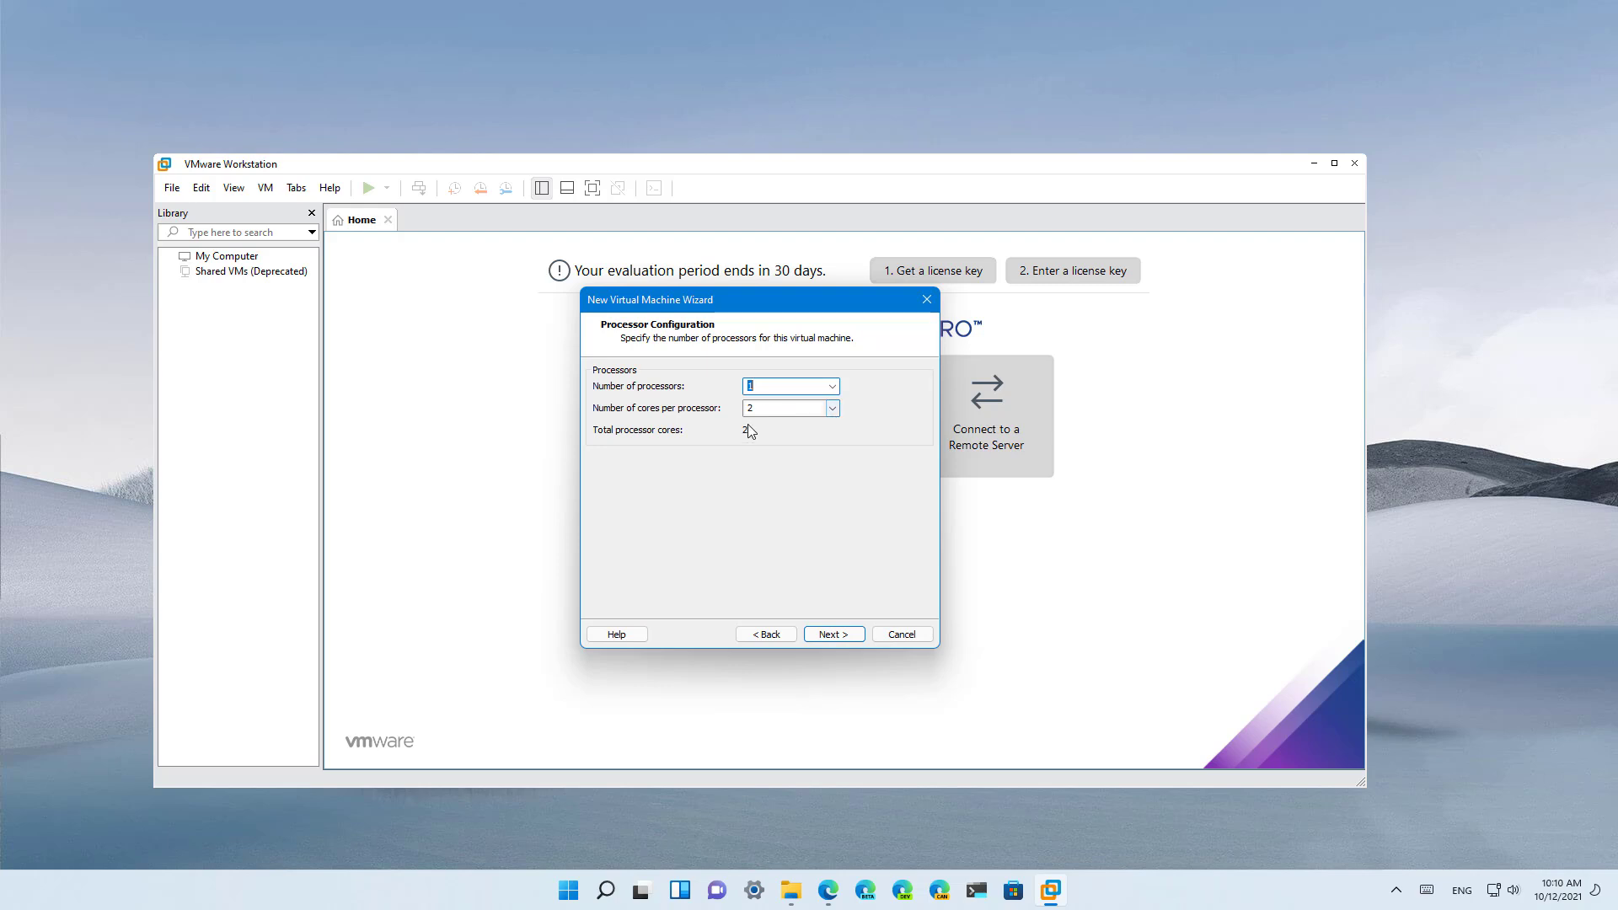
# Step: Give the virtual machine one processor with 4 cores and 8 GB of memory
pyautogui.click(831, 408)
pyautogui.click(783, 457)
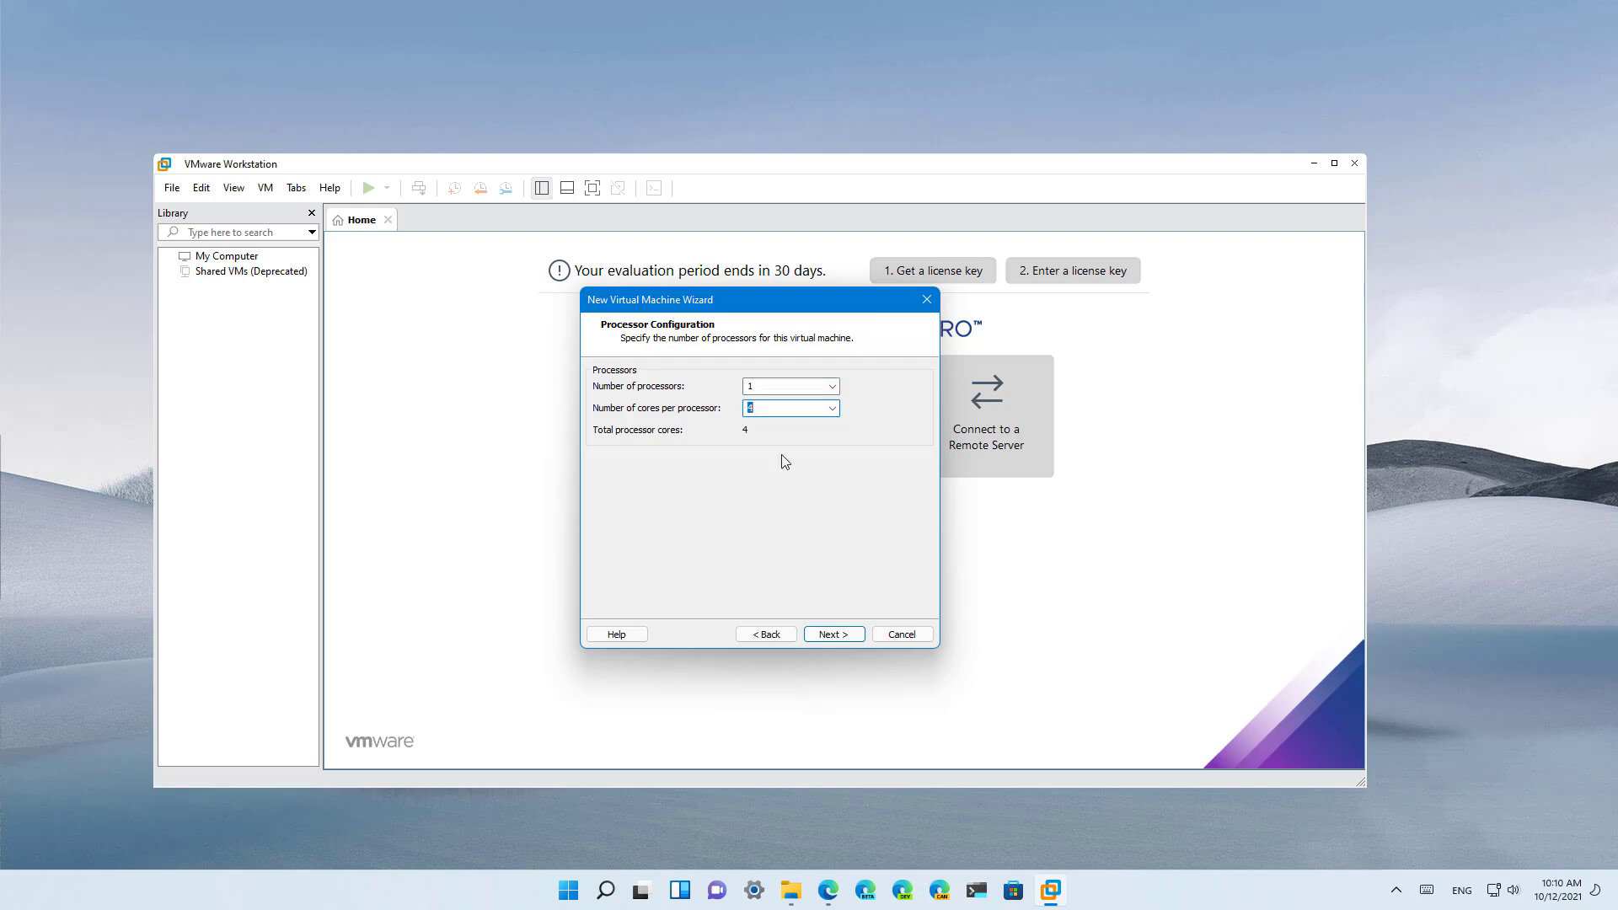
pyautogui.click(831, 633)
pyautogui.moveTo(639, 470); pyautogui.dragTo(641, 460)
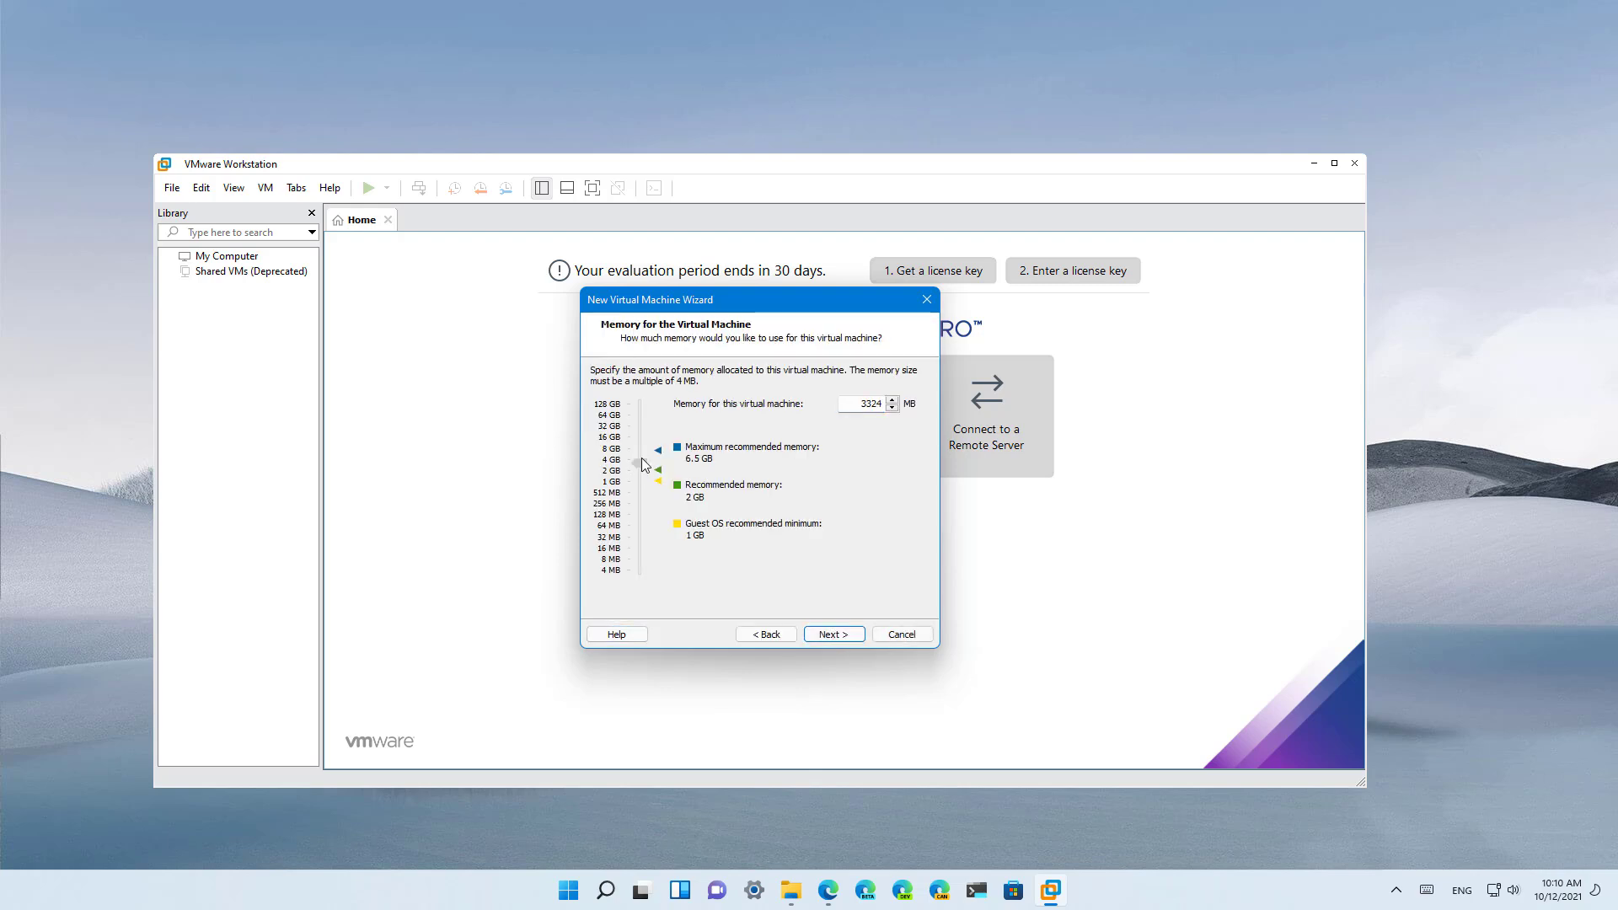
pyautogui.moveTo(640, 457); pyautogui.dragTo(641, 448)
pyautogui.click(831, 637)
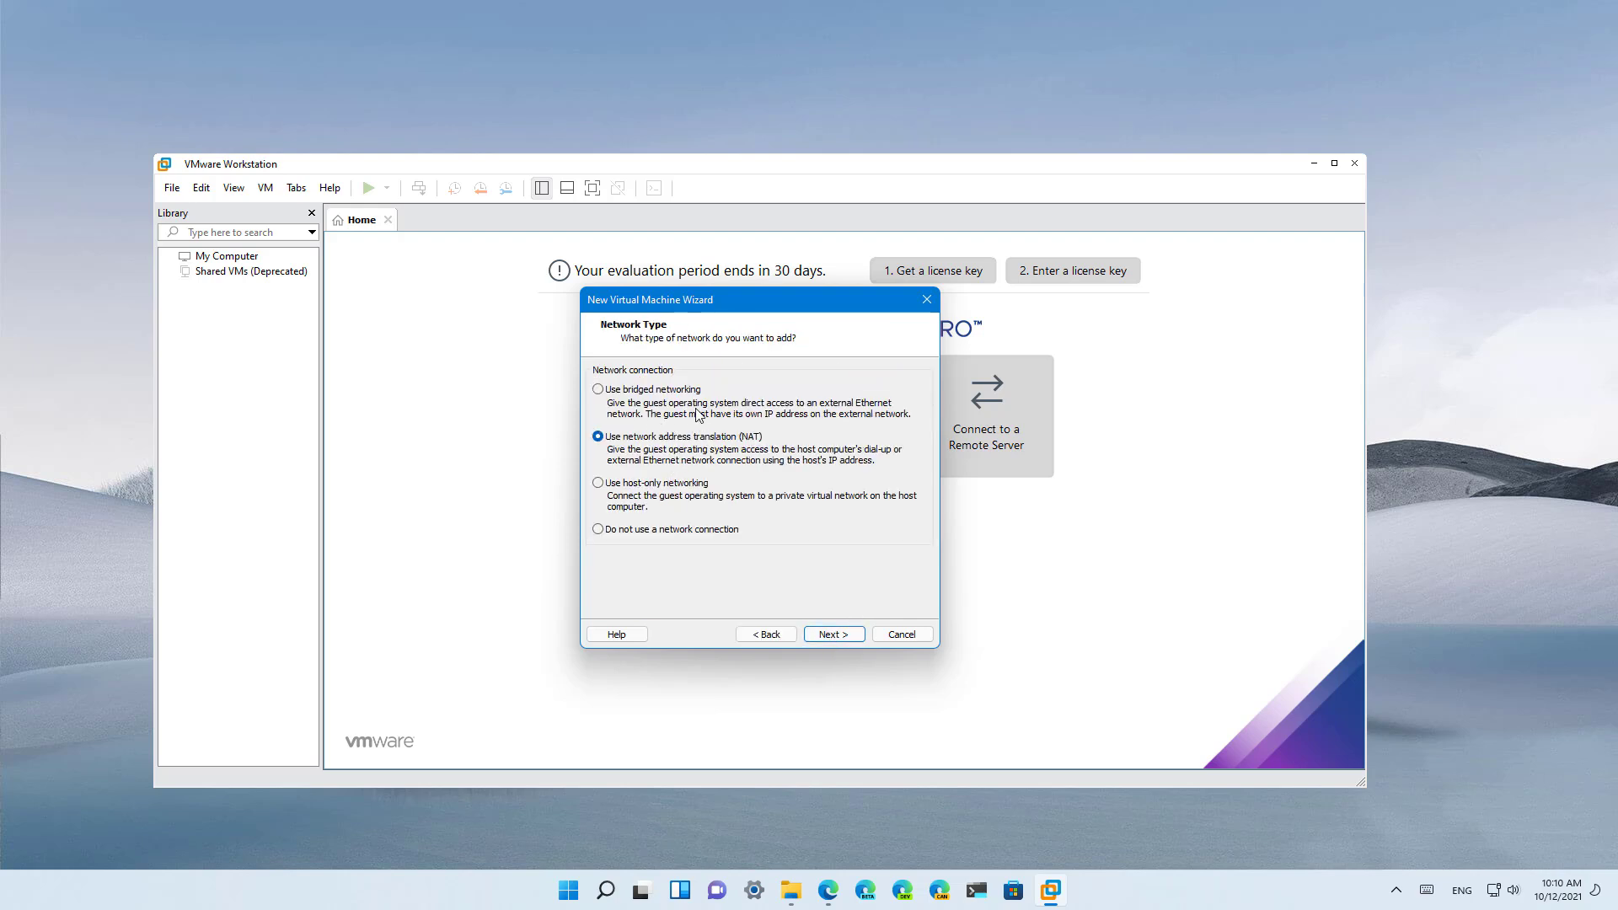
# Step: Set the network type to bridged networking and accept the LSI Logic SAS controller
pyautogui.click(616, 393)
pyautogui.click(834, 635)
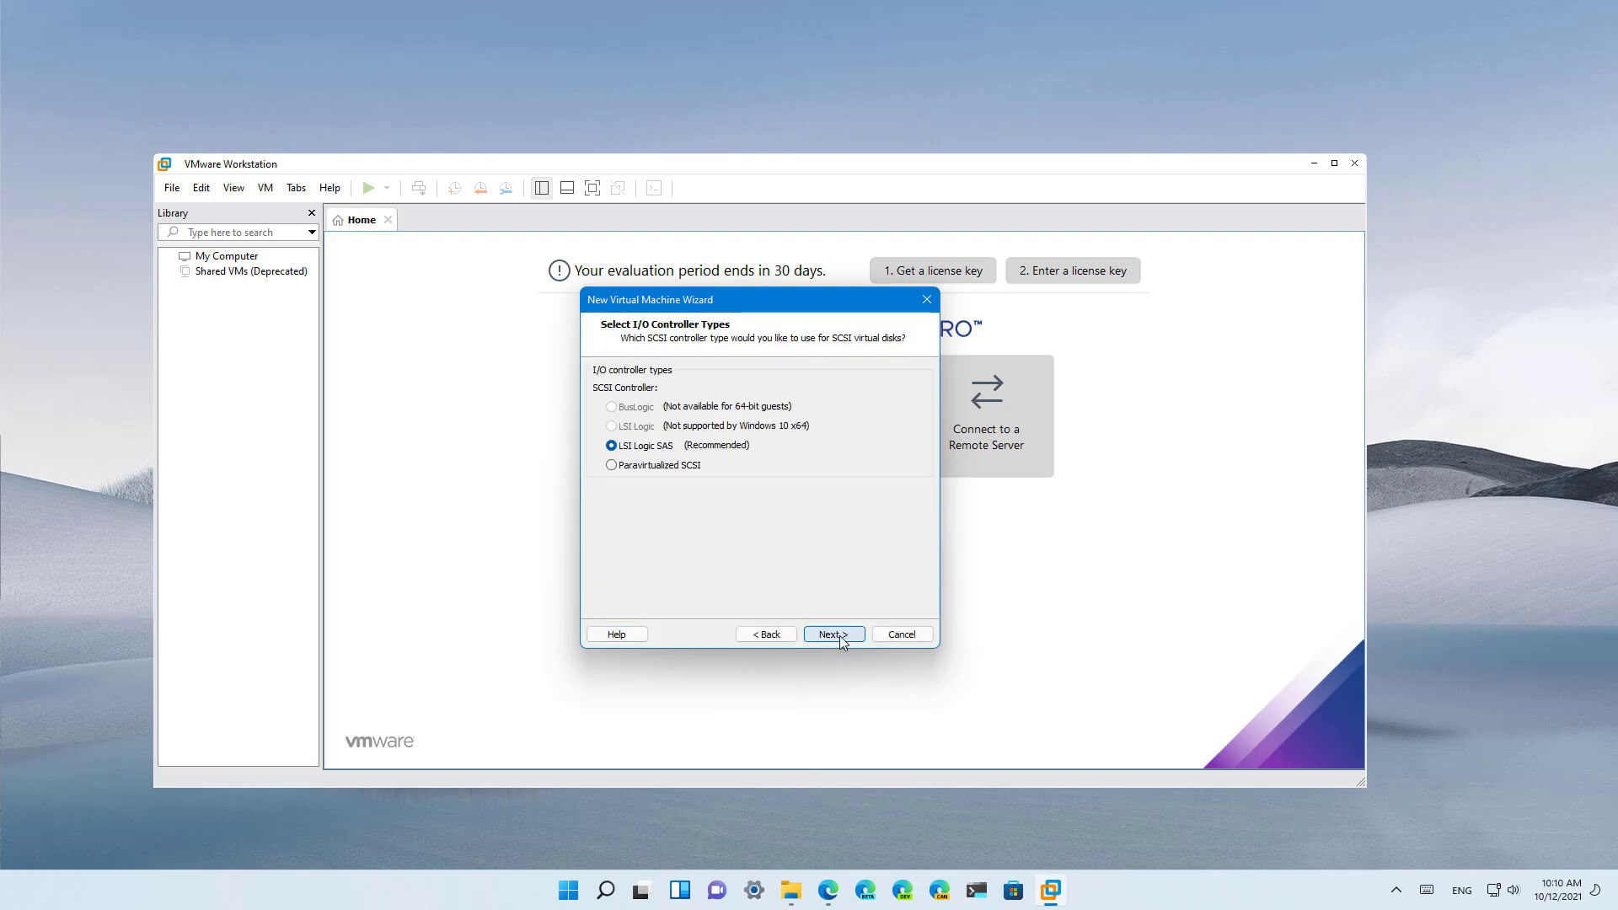
pyautogui.click(839, 635)
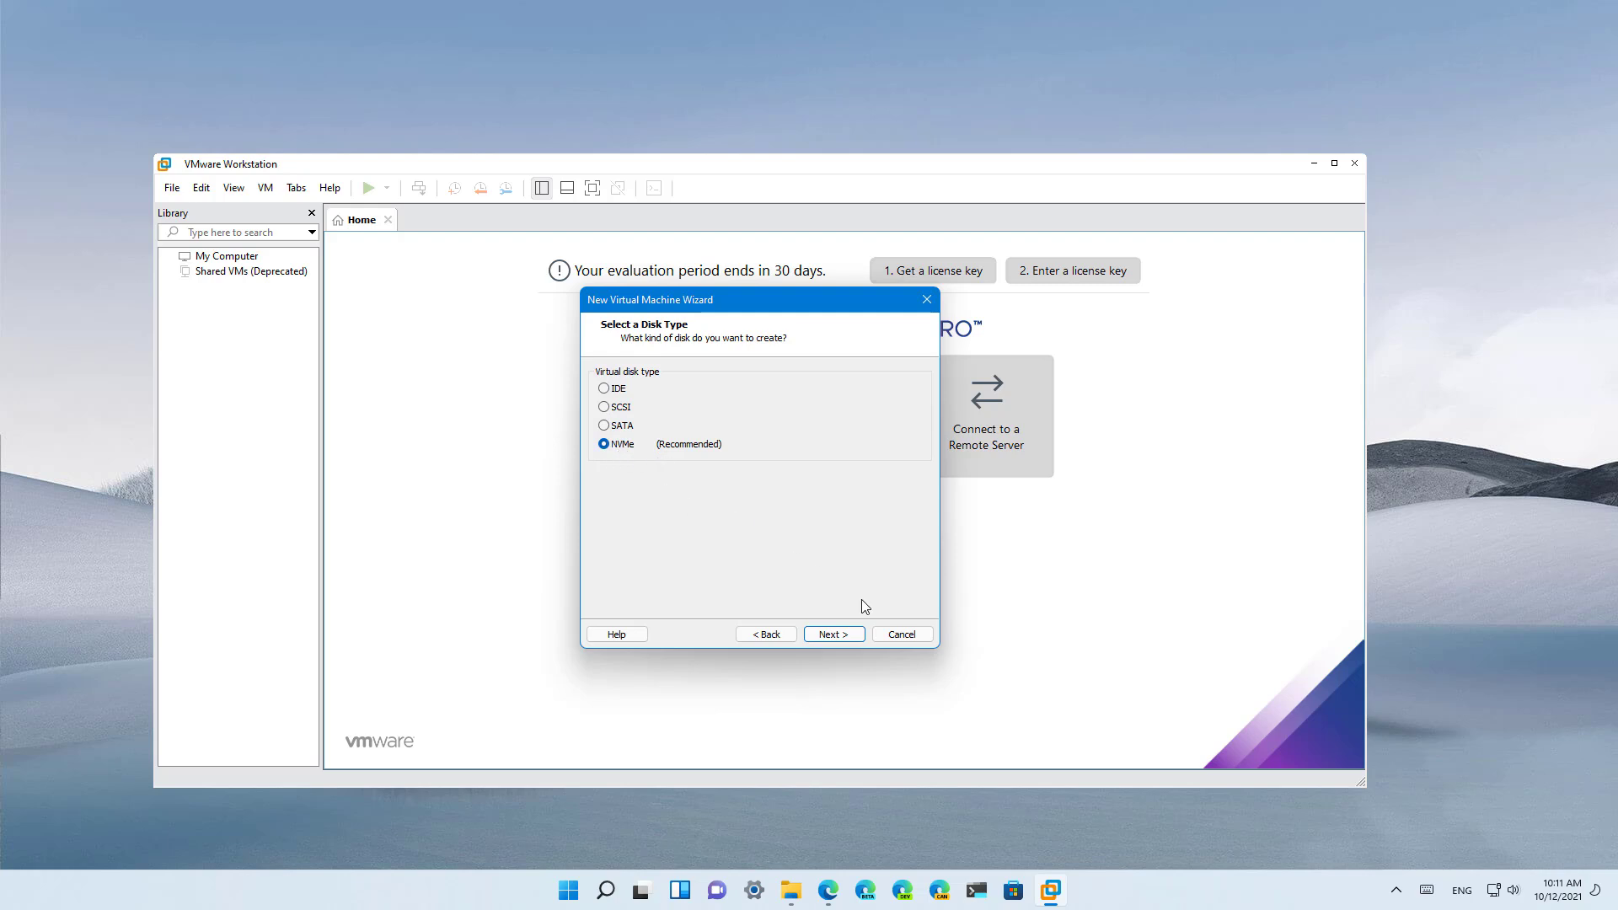
# Step: Create a new 70 GB NVMe virtual disk split into multiple files as vm-w11-temp.vmdk, and finish creating the virtual machine
pyautogui.click(838, 636)
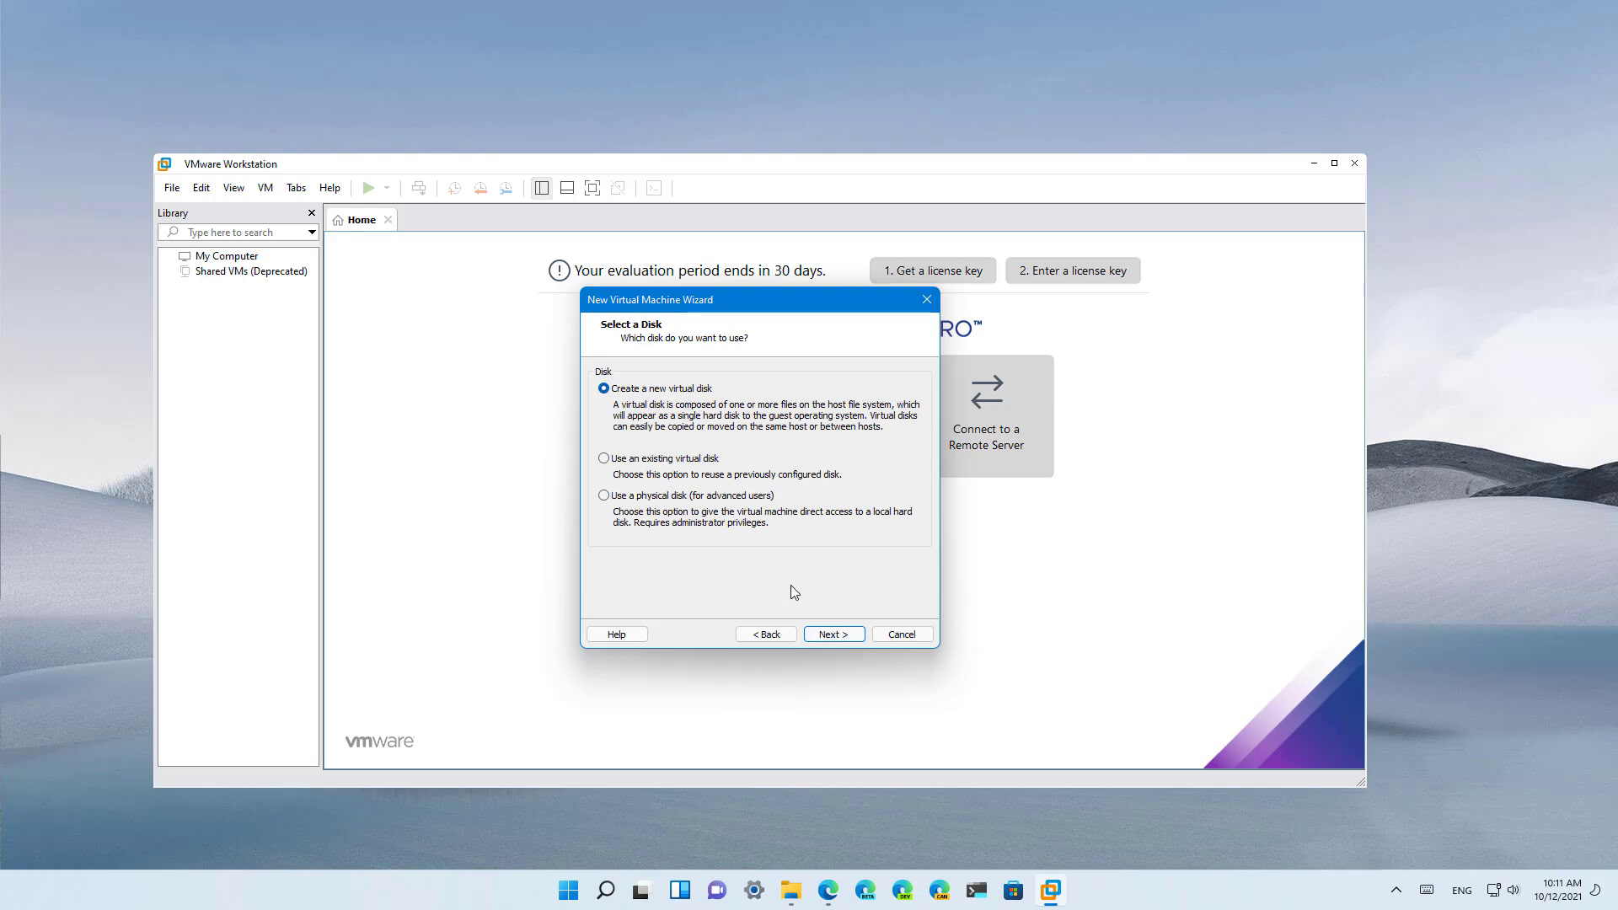
pyautogui.click(830, 635)
pyautogui.click(730, 373)
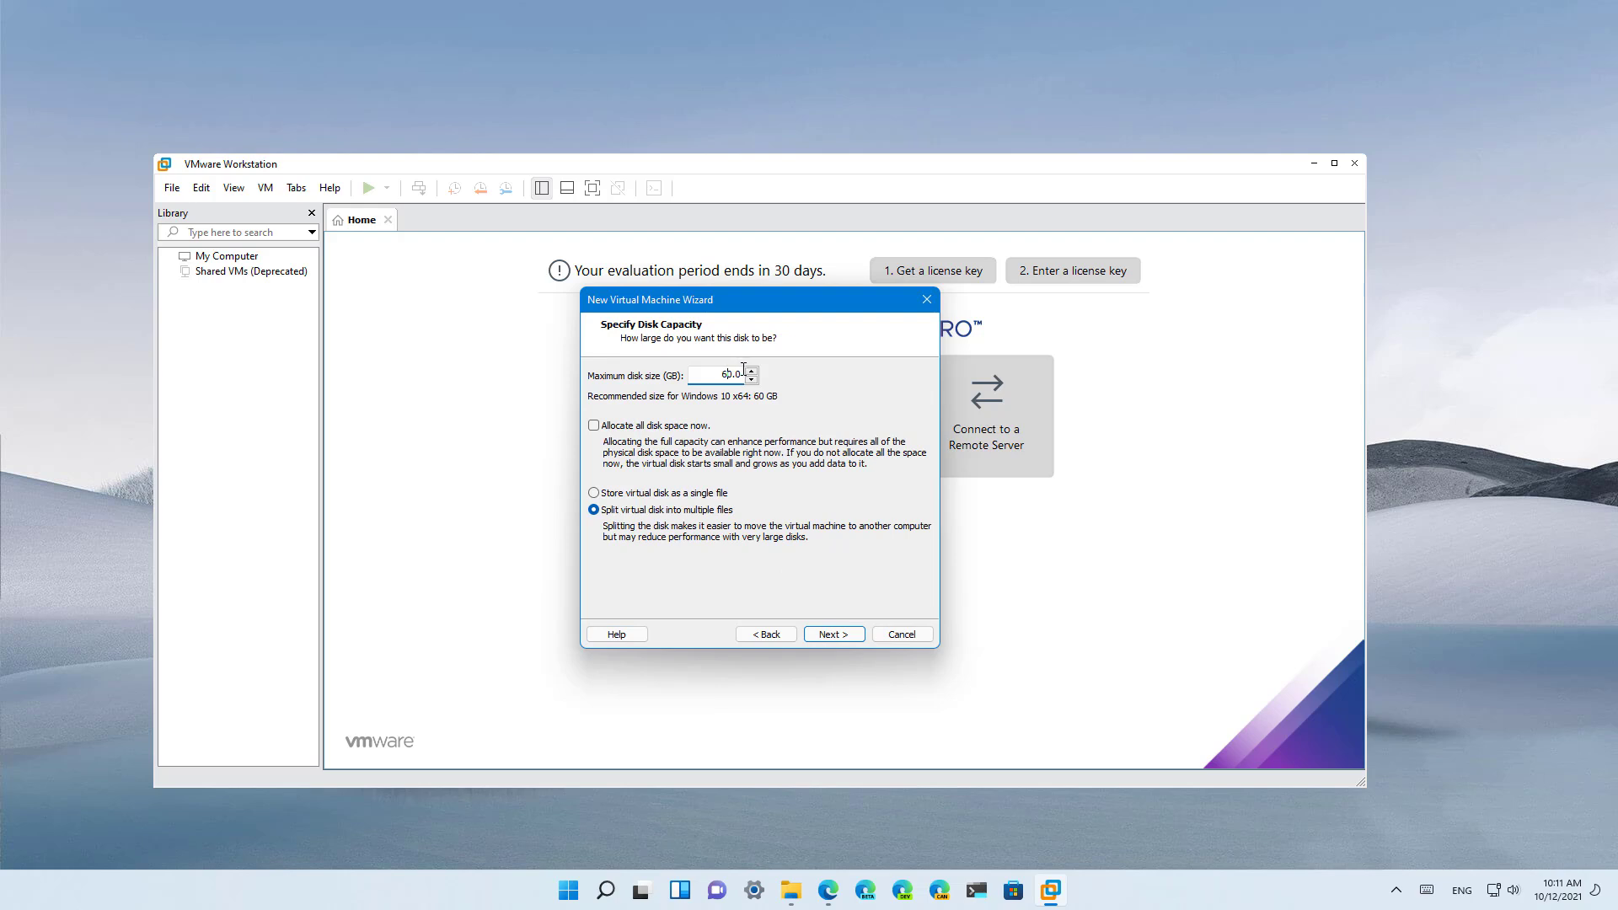
pyautogui.doubleClick(729, 375)
pyautogui.write('70')
pyautogui.click(832, 634)
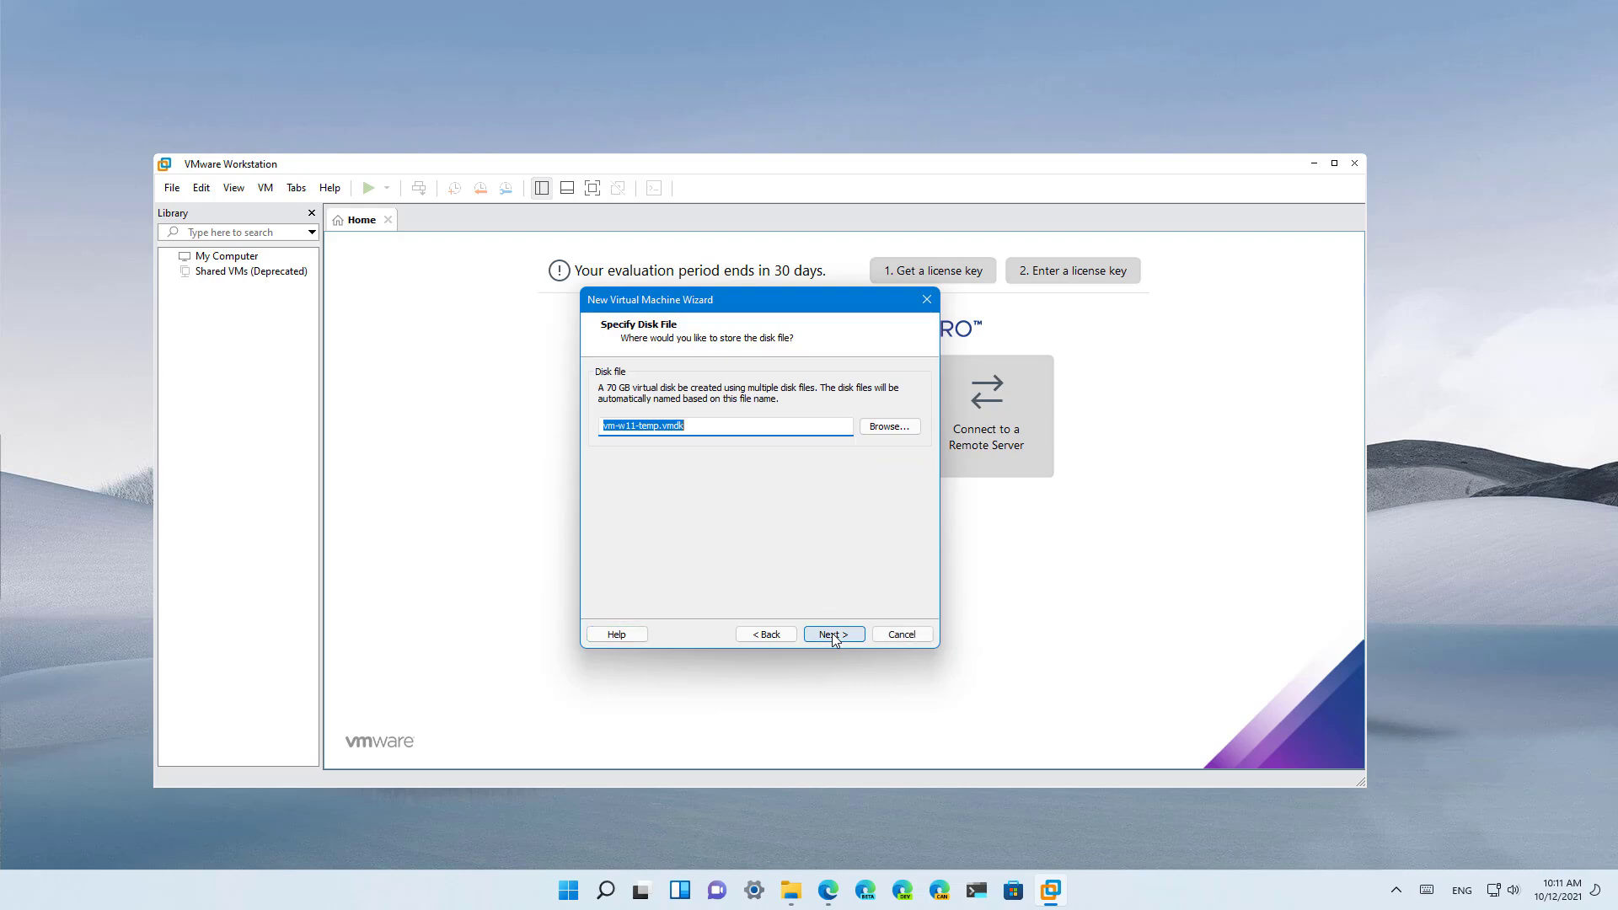
pyautogui.click(831, 634)
pyautogui.click(832, 634)
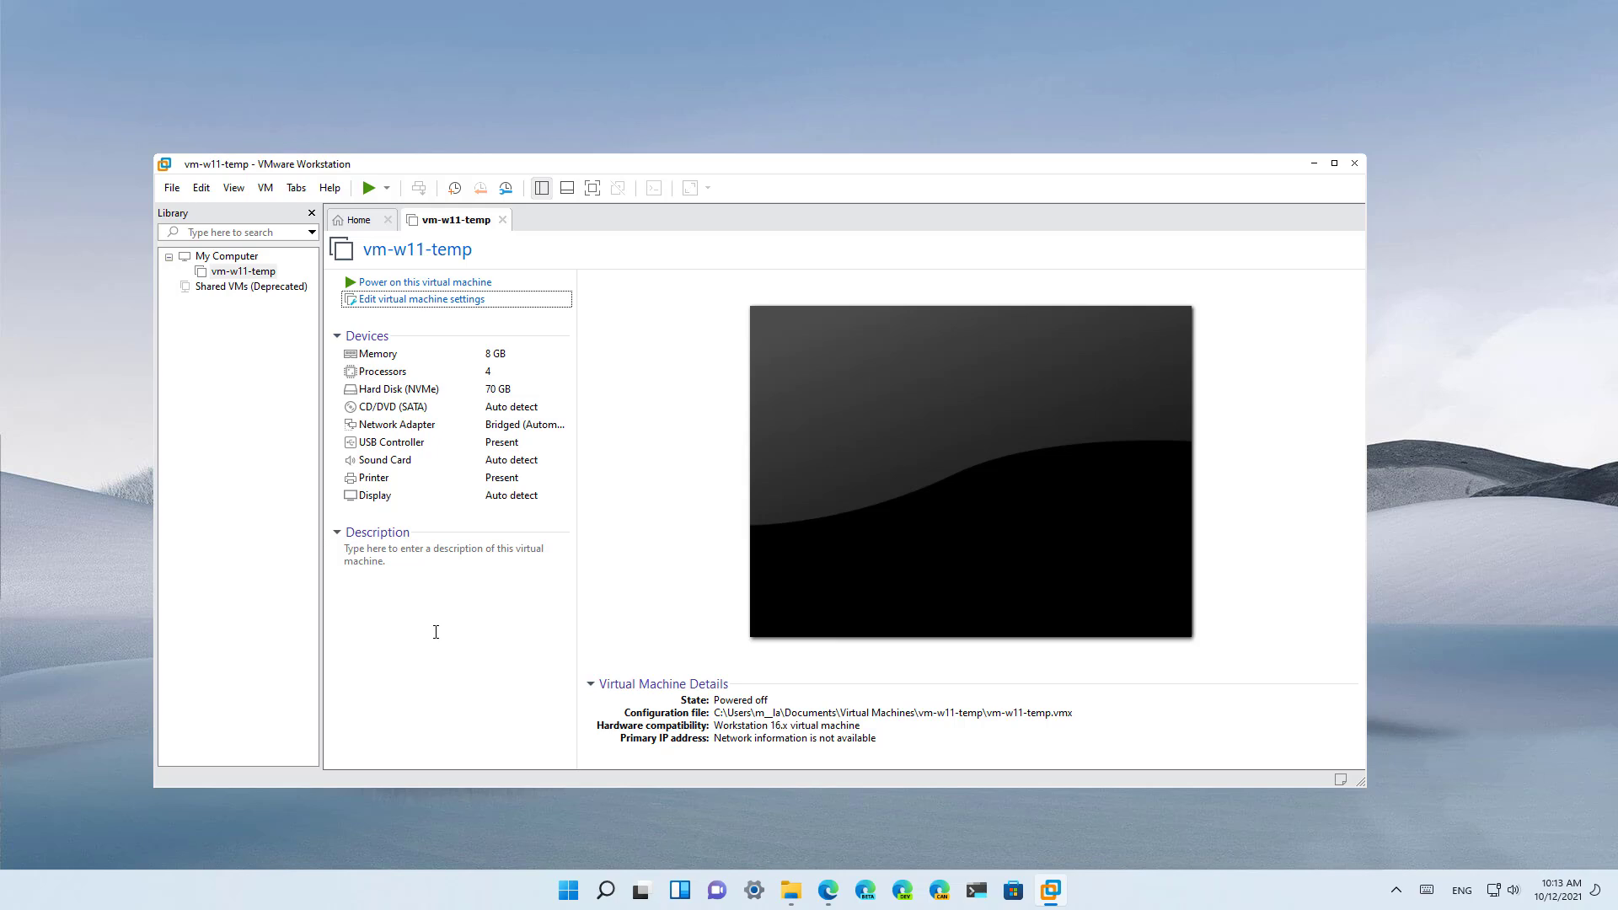
# Step: Encrypt vm-w11-temp through its access control settings, entering and confirming the encryption password
pyautogui.click(243, 271)
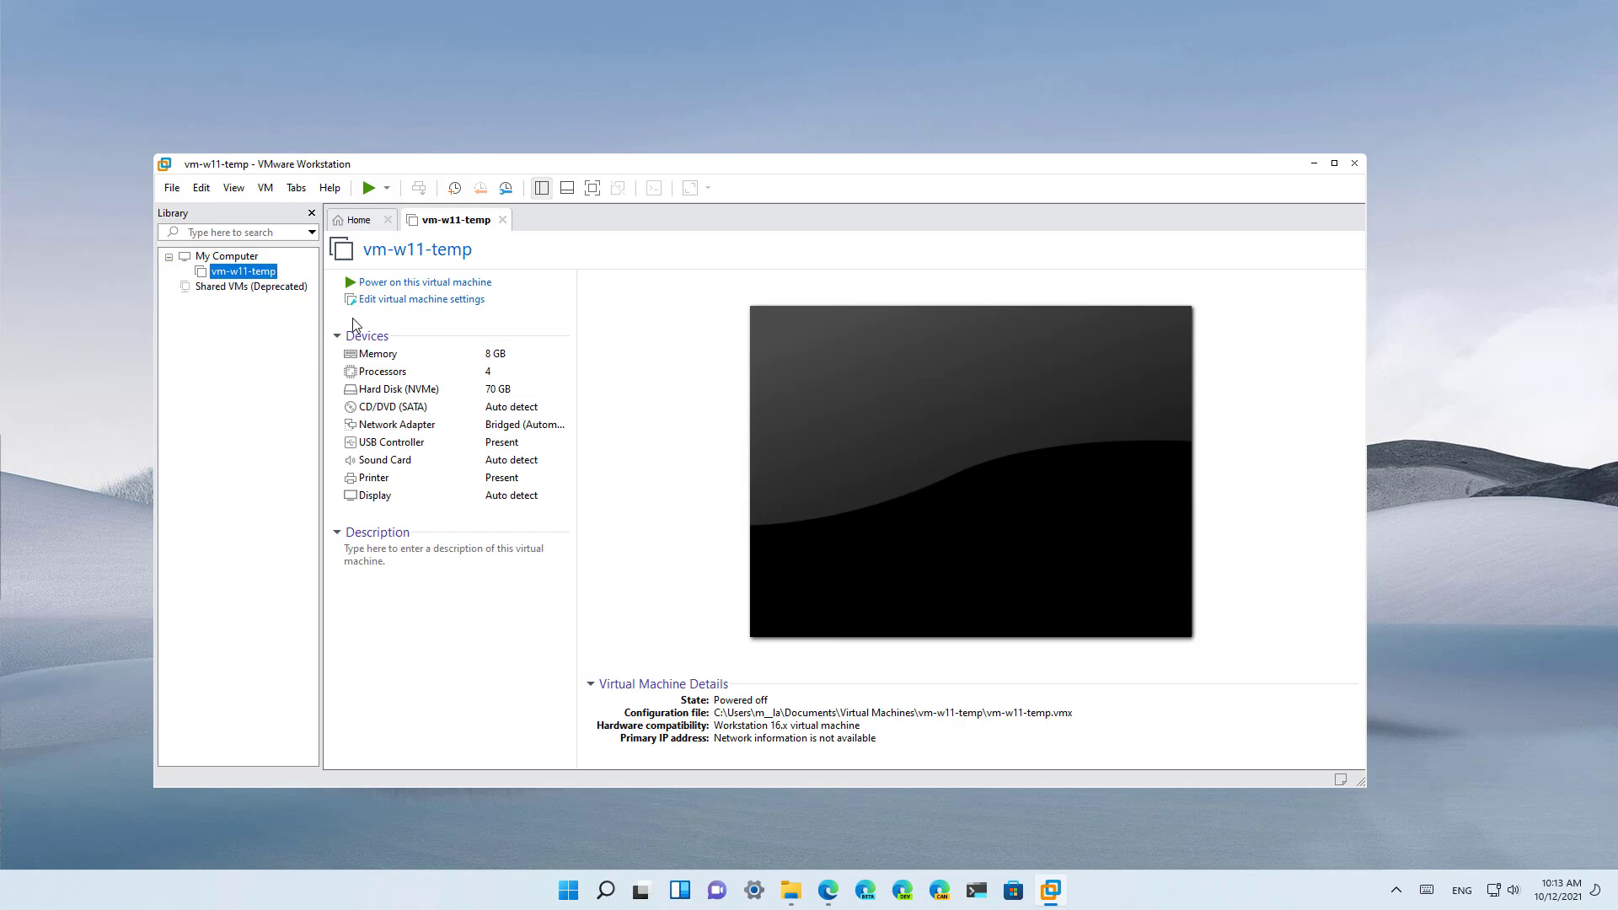
pyautogui.click(410, 305)
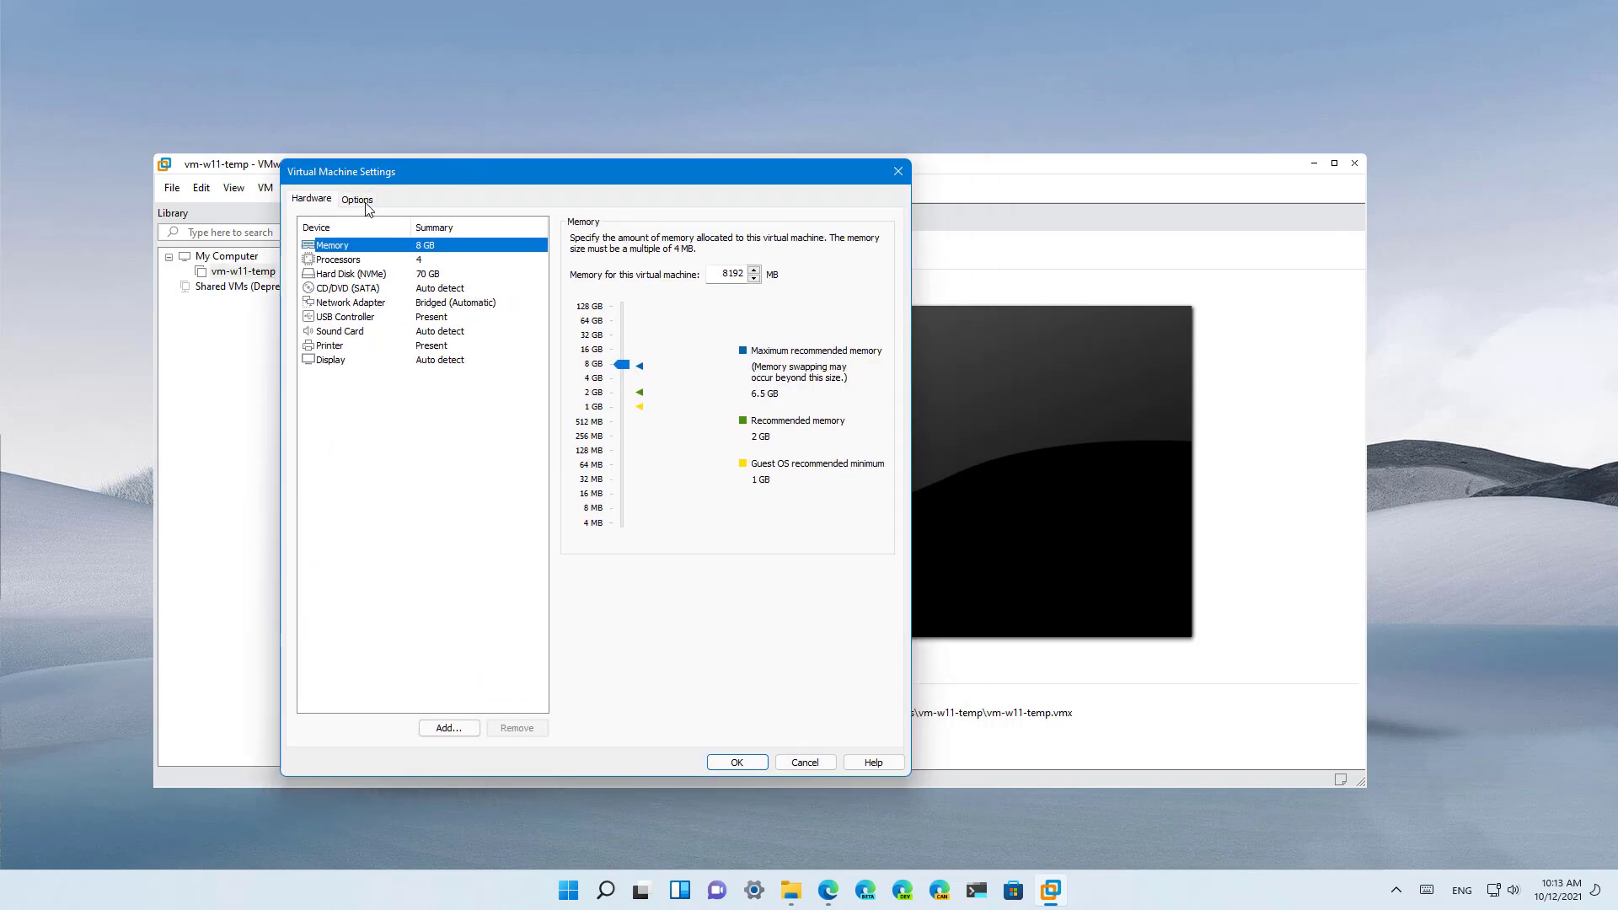
pyautogui.click(359, 199)
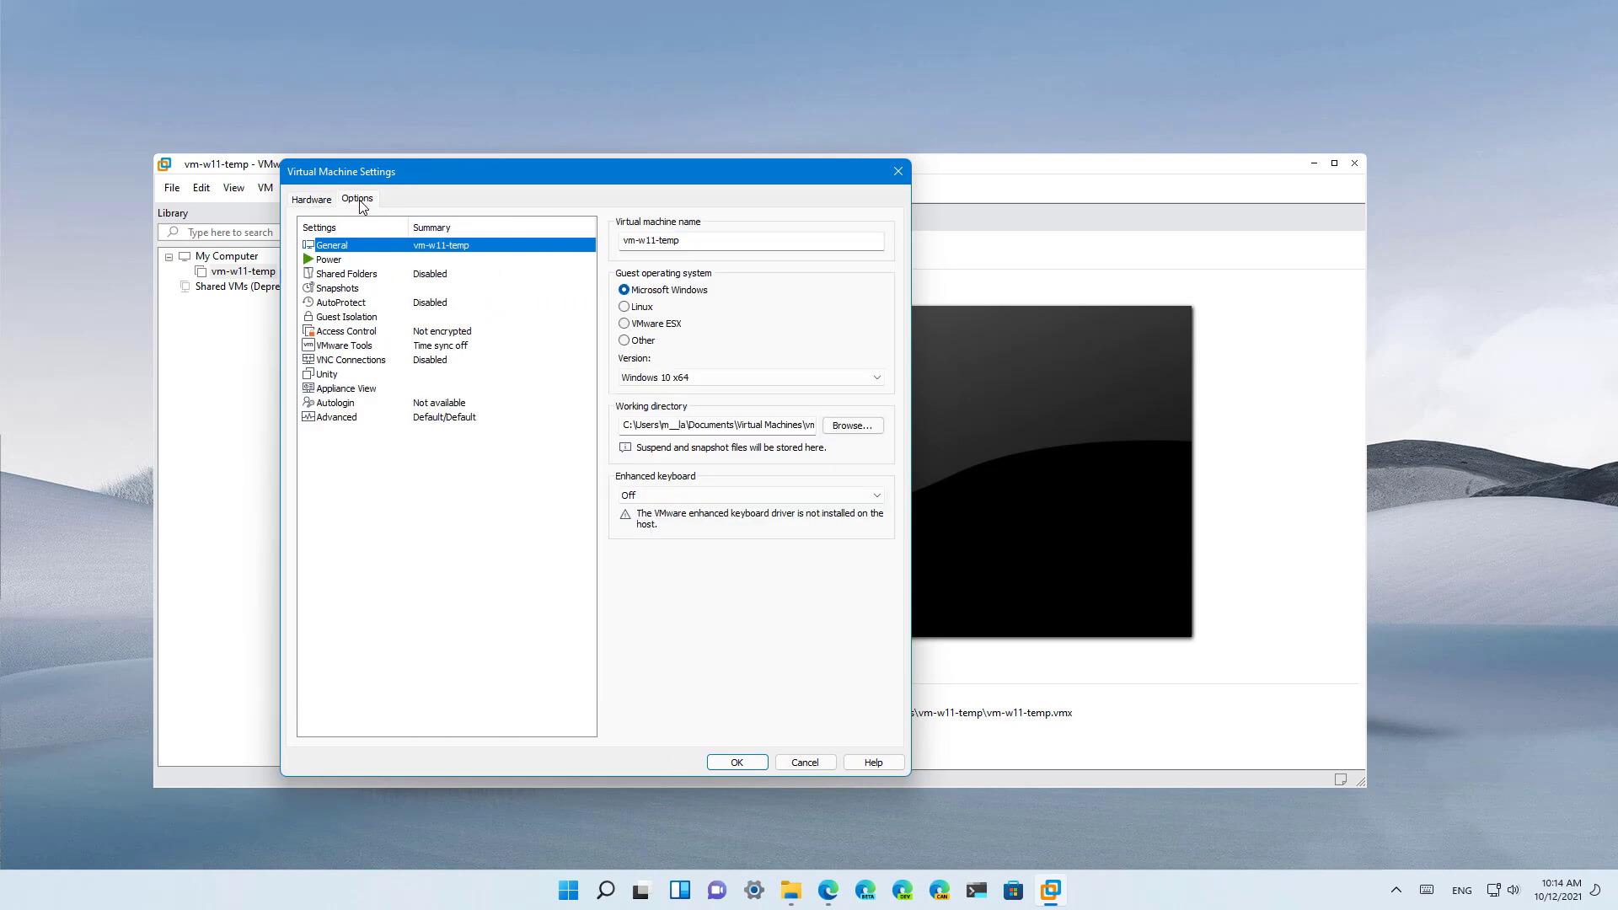
pyautogui.click(340, 332)
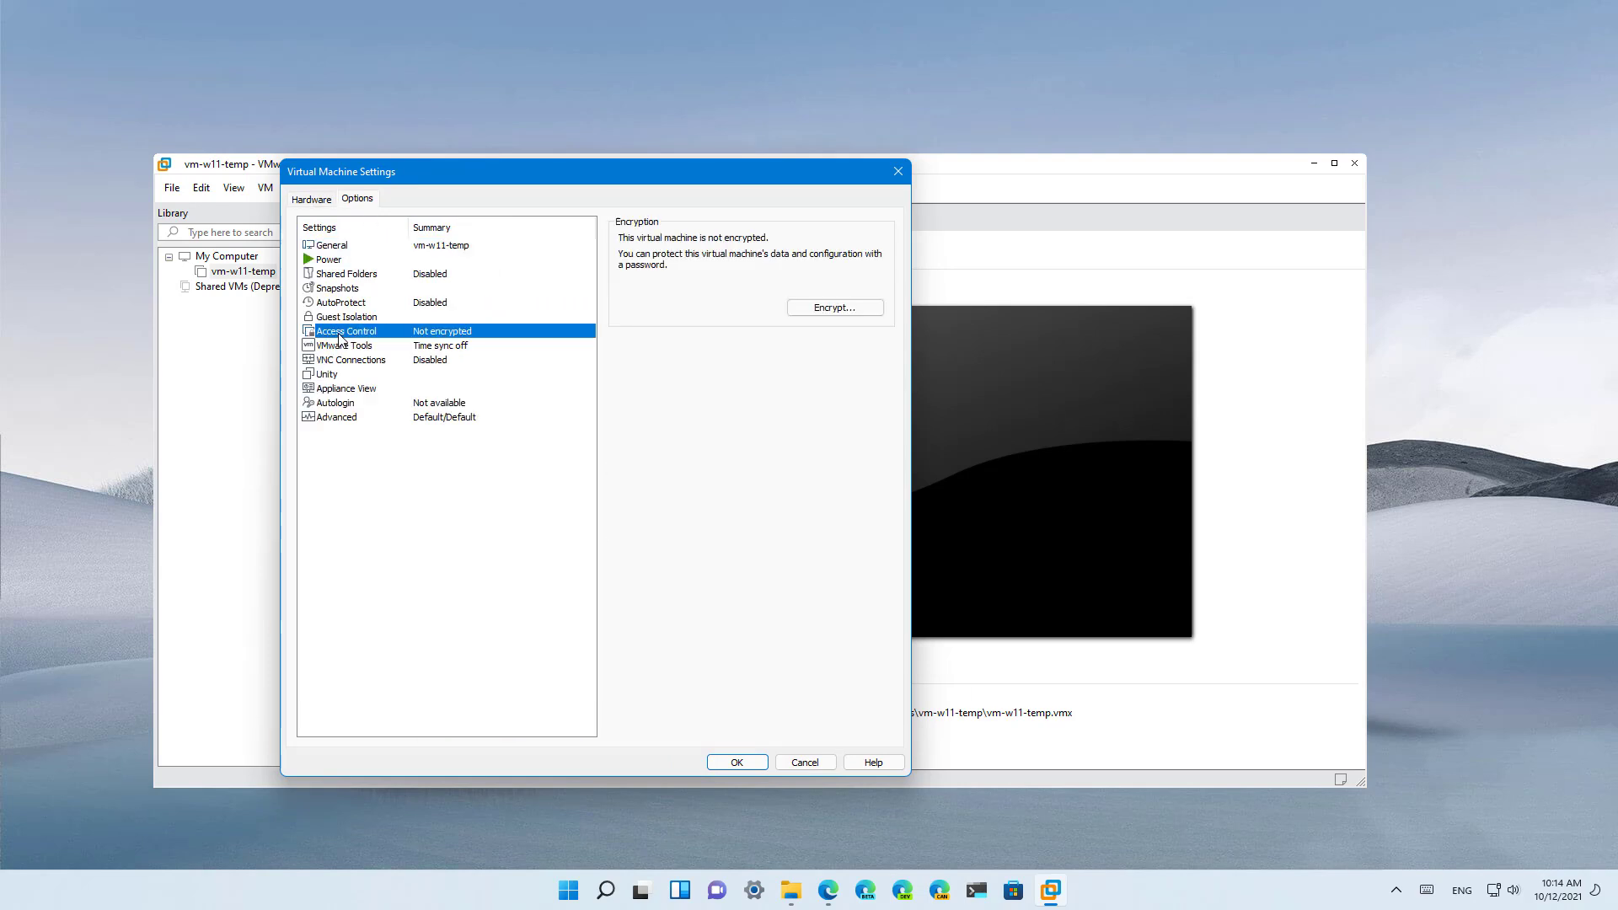
pyautogui.click(836, 308)
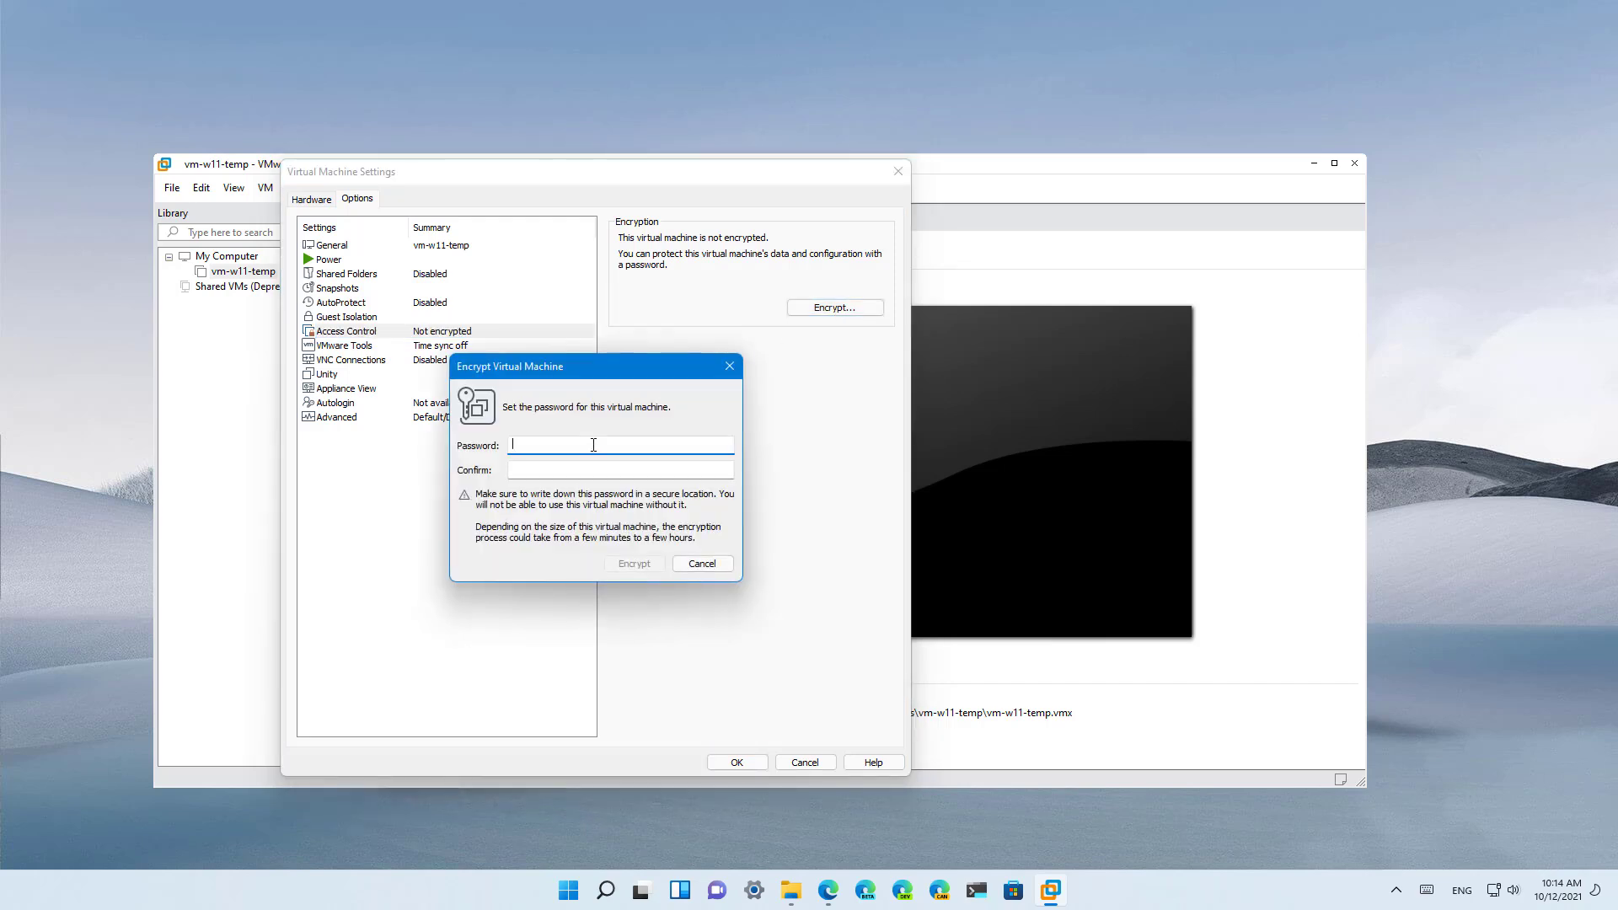
pyautogui.write('•••••••••')
pyautogui.press('BackSpace')
pyautogui.press('BackSpace')
pyautogui.press('BackSpace')
pyautogui.press('BackSpace')
pyautogui.press('BackSpace')
pyautogui.press('BackSpace')
pyautogui.press('BackSpace')
pyautogui.press('BackSpace')
pyautogui.write('••••••••')
pyautogui.press('Tab')
pyautogui.write('••••••••')
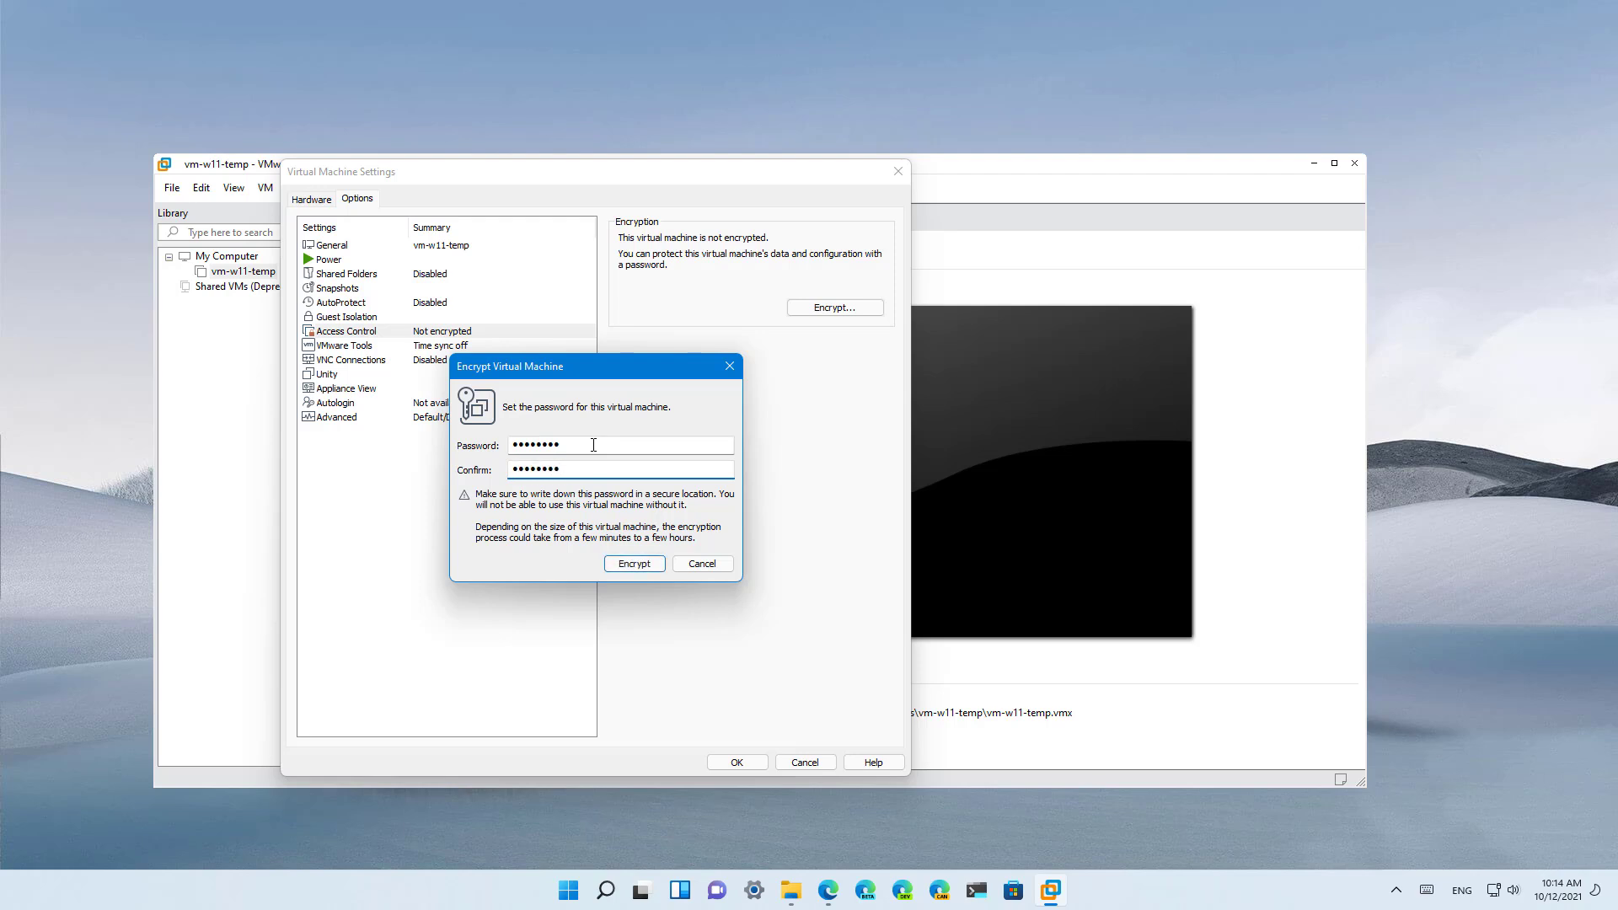
pyautogui.click(637, 565)
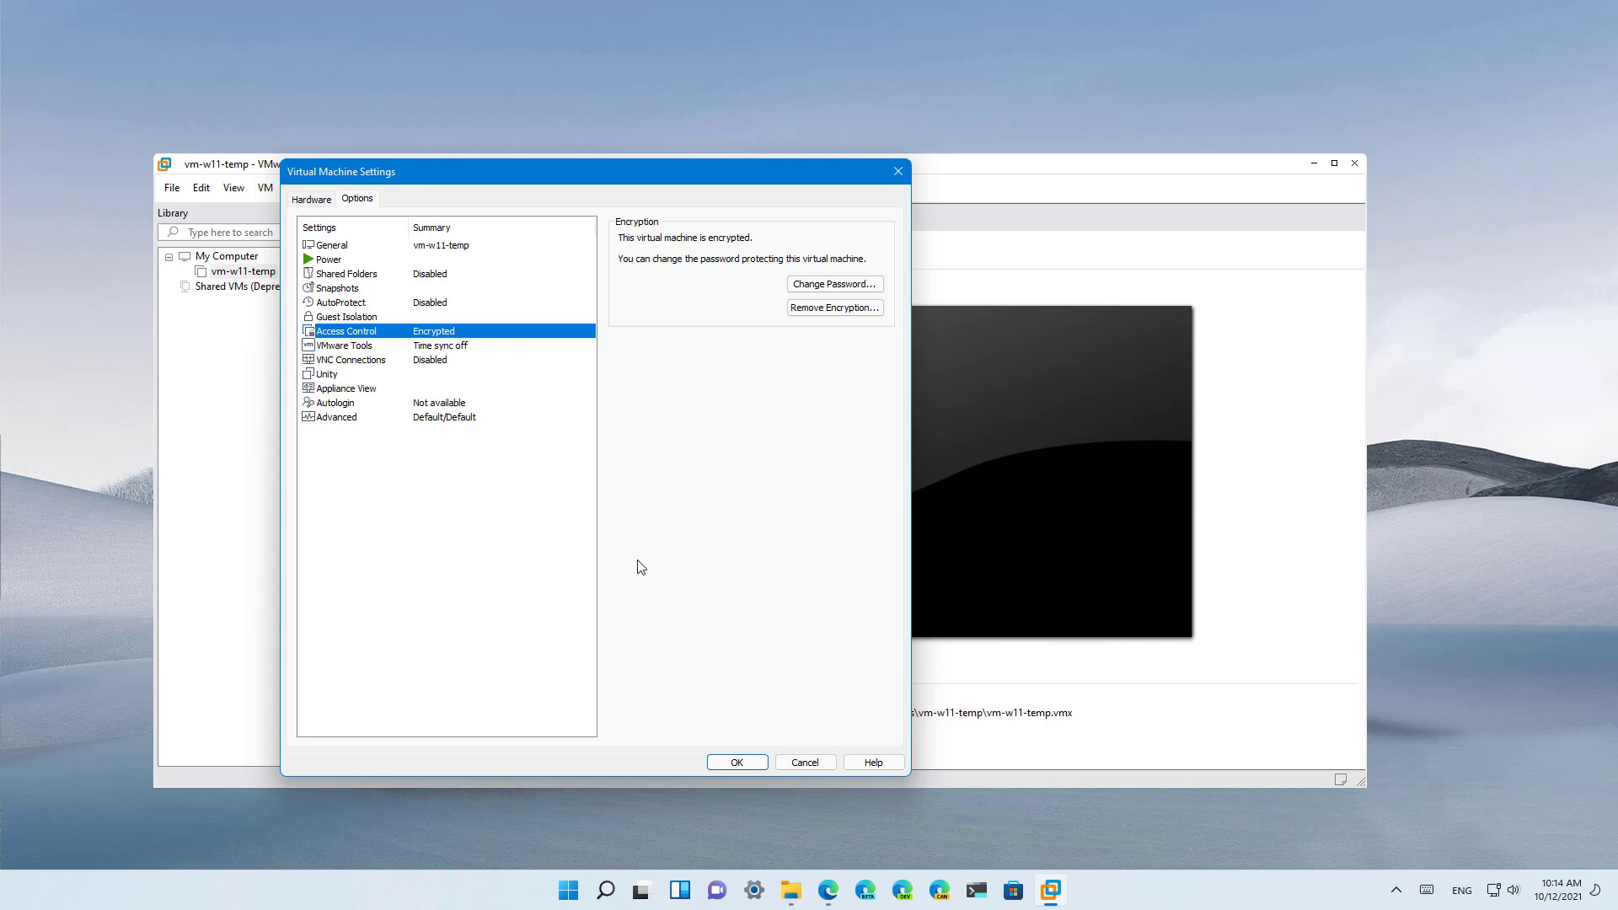
# Step: Add a Trusted Platform Module to the virtual machine's hardware and save the settings
pyautogui.click(312, 198)
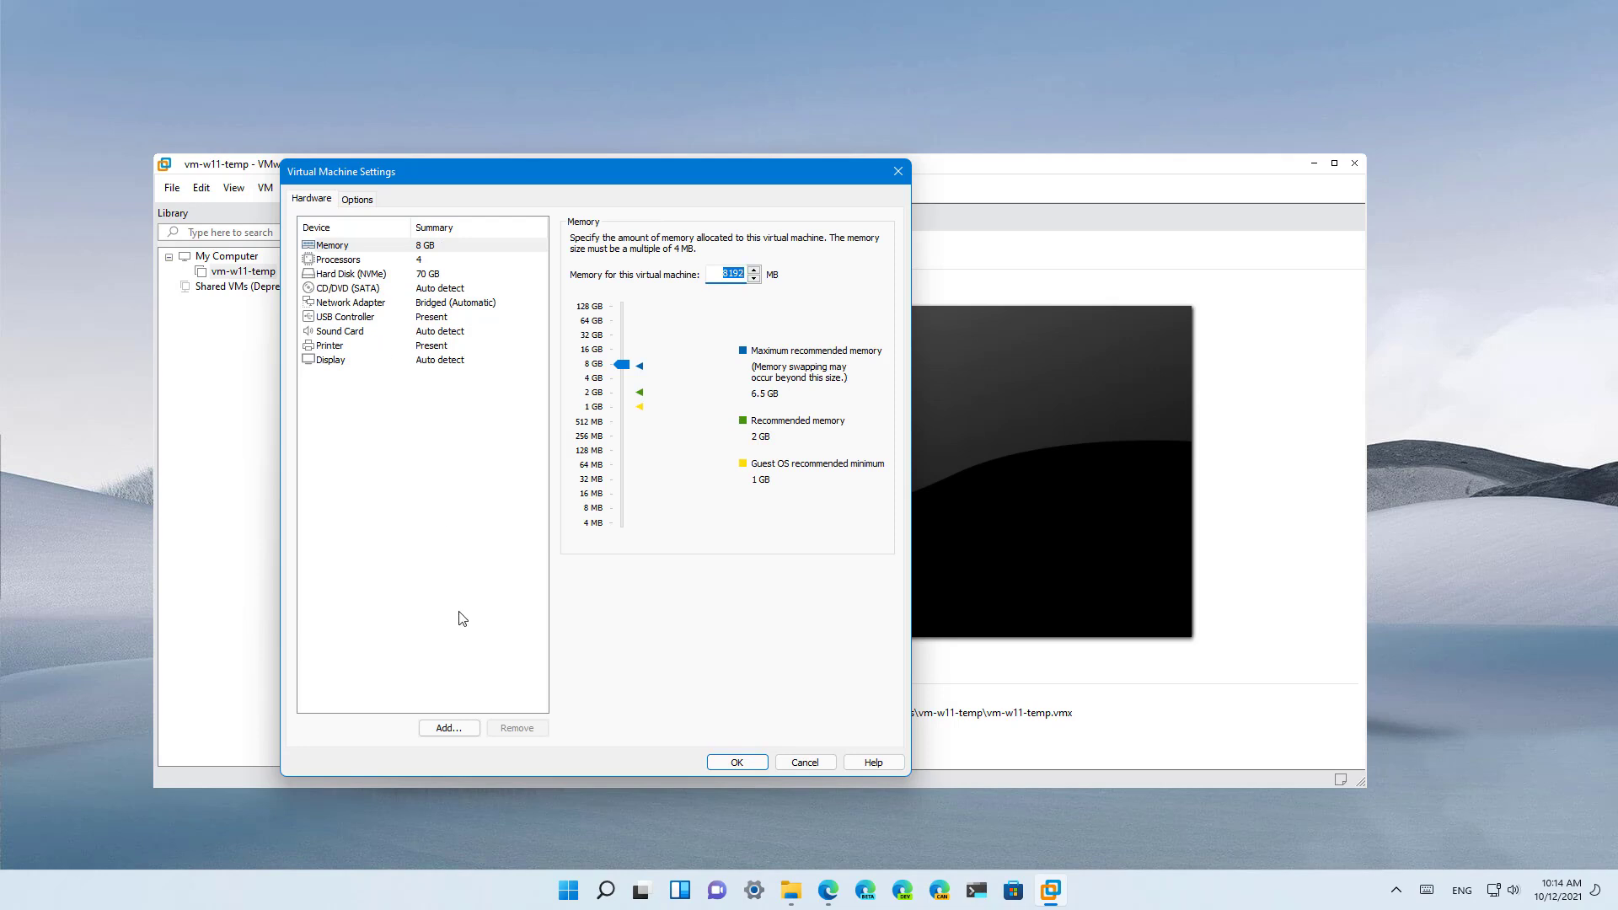
pyautogui.click(451, 729)
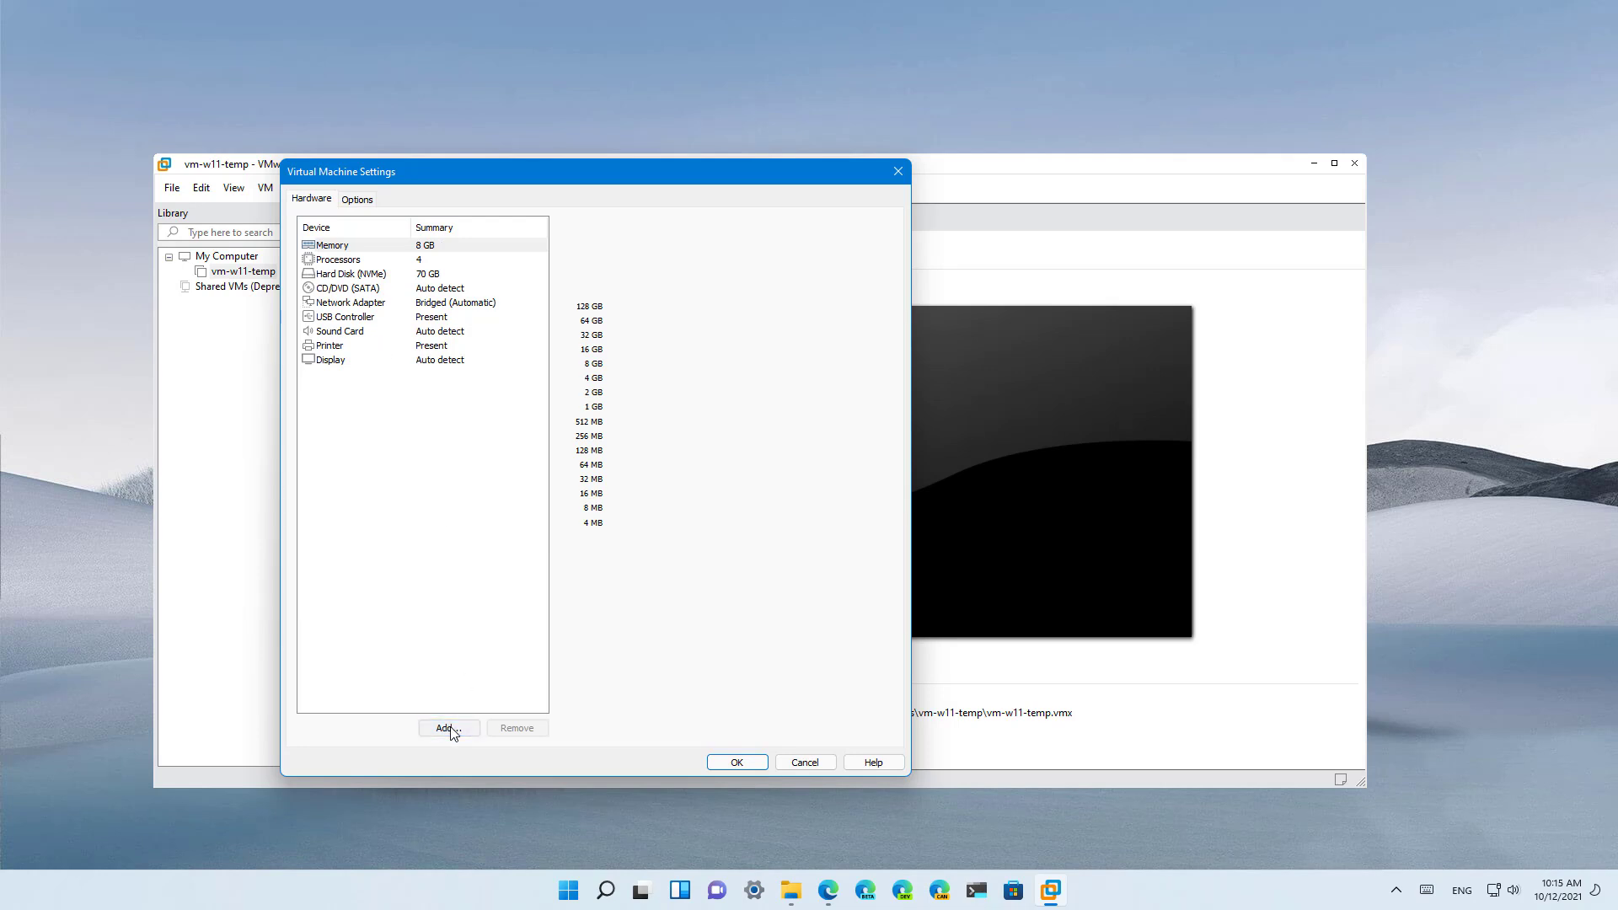
pyautogui.click(506, 582)
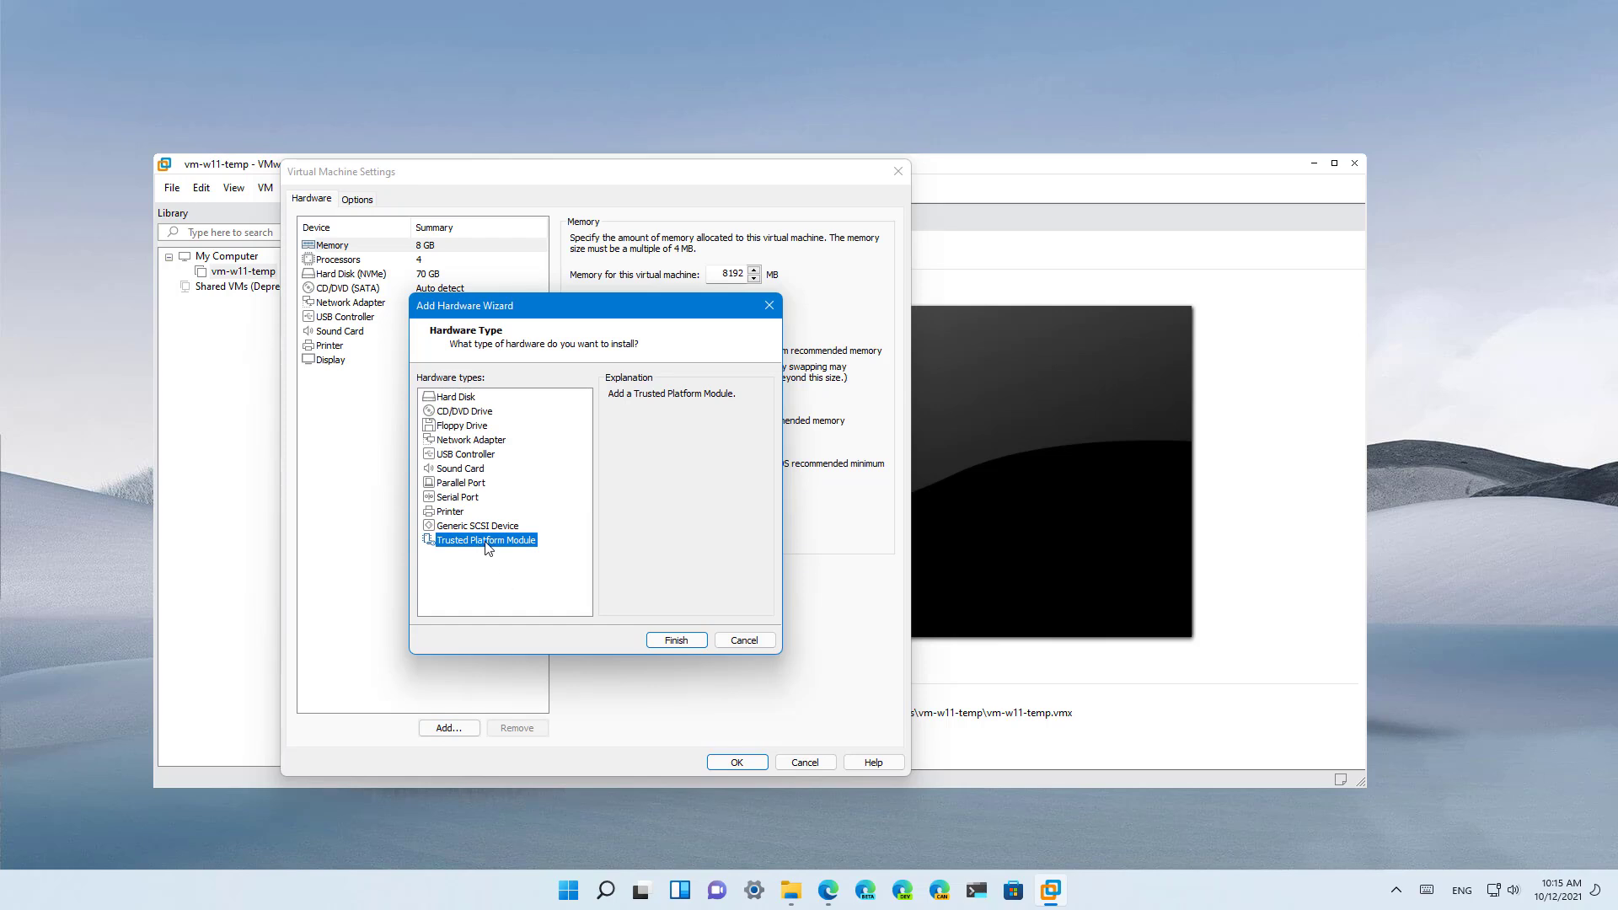
pyautogui.click(686, 641)
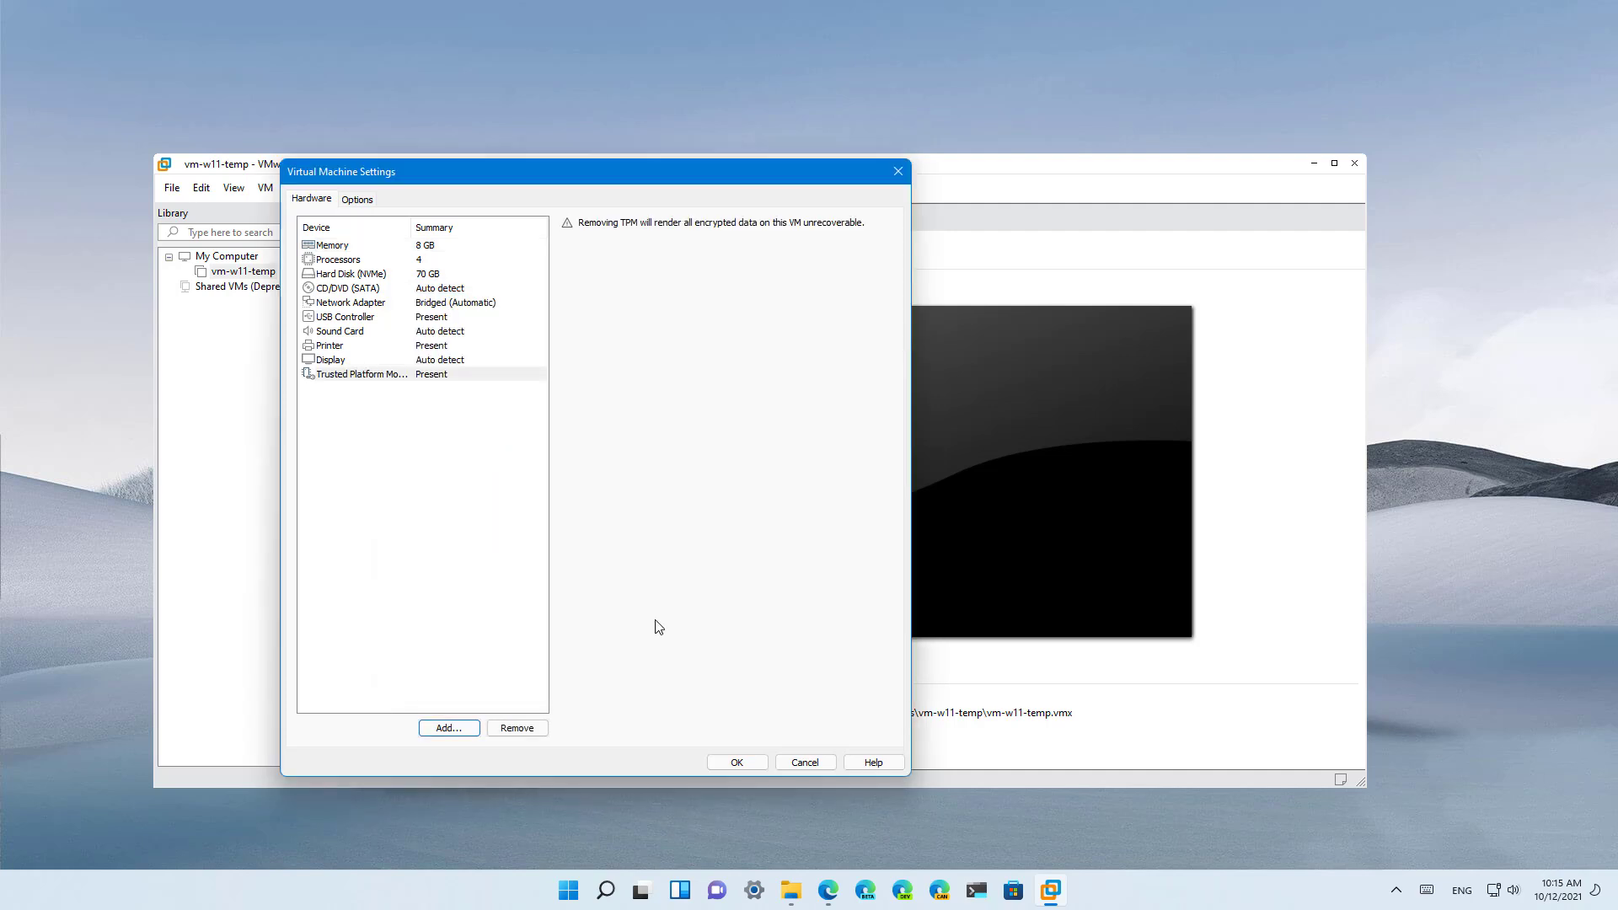
pyautogui.click(733, 762)
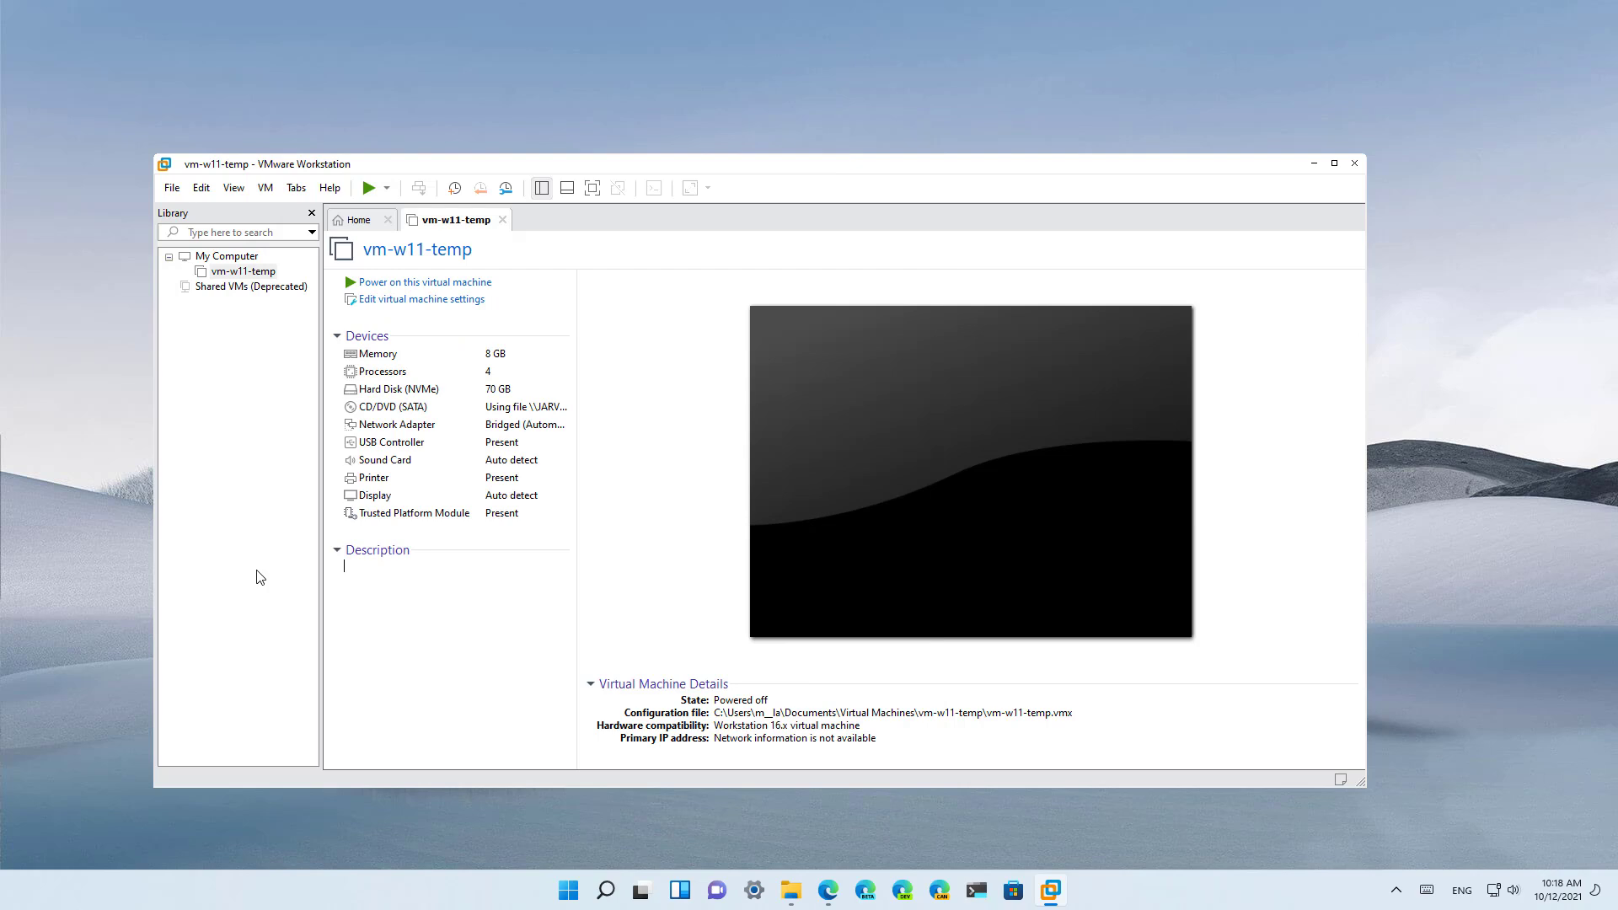